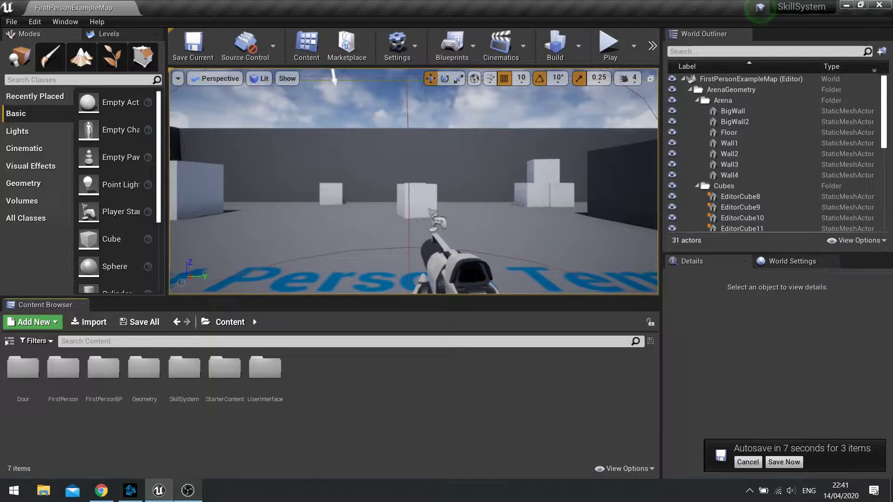
Step: Play-test the level, toggling the skill window closed and open and trying the pointer, and stop the session
click(608, 45)
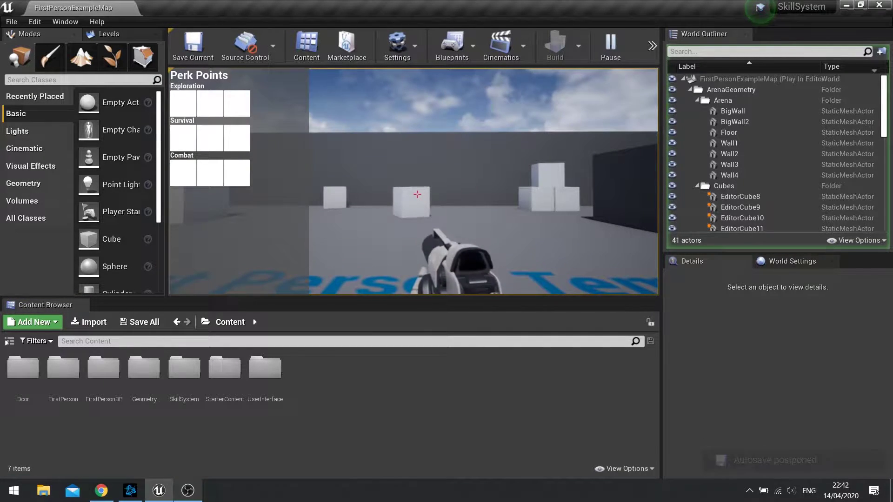
key(Tab)
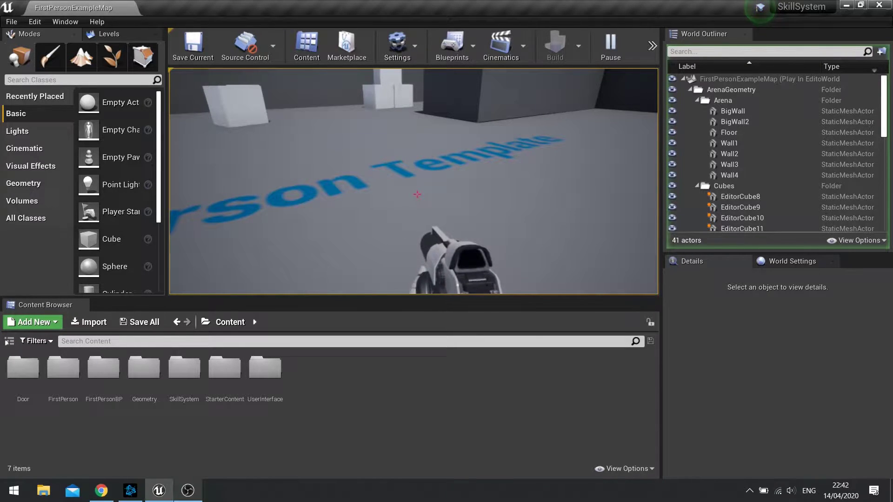
key(Tab)
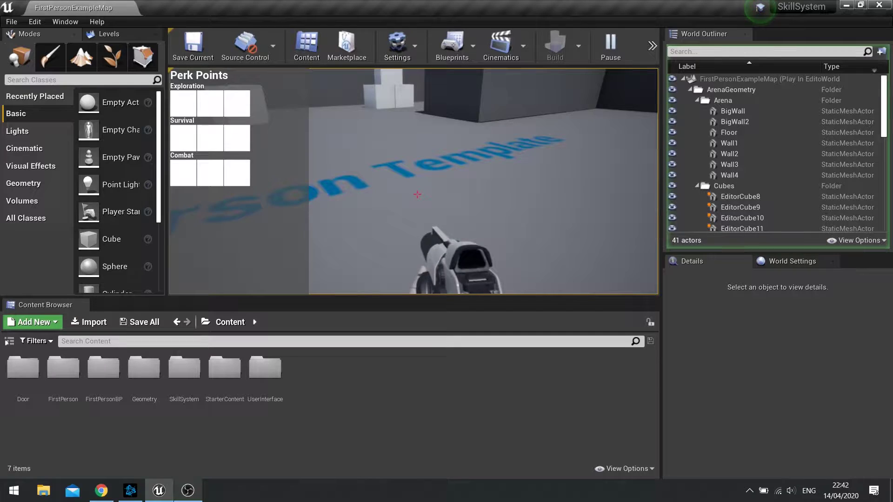
click(417, 194)
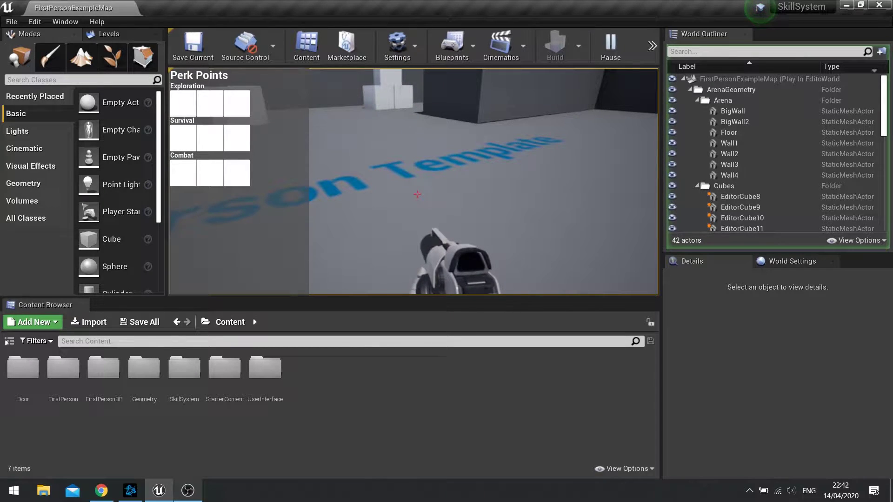
click(417, 194)
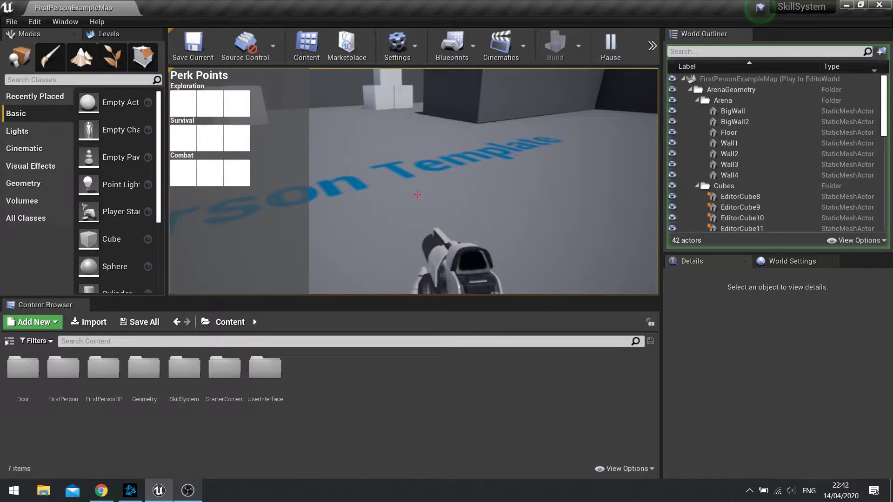
key(Escape)
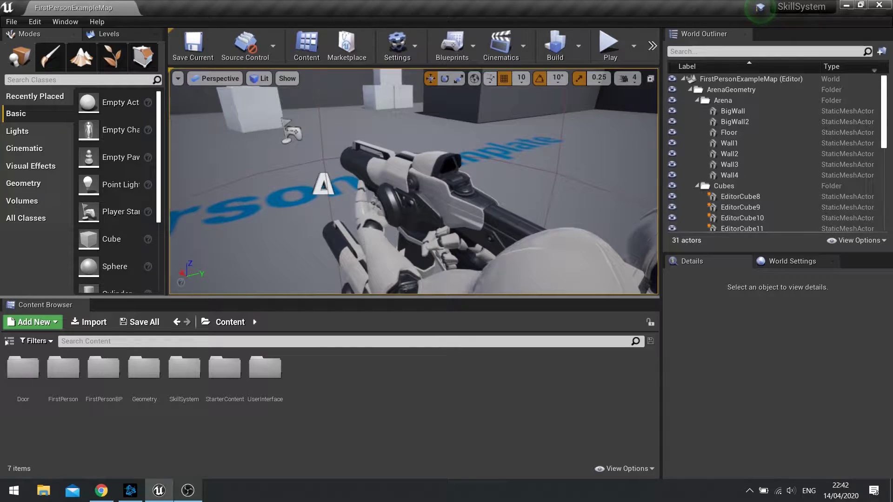
Step: Open the SkillButton_UI widget from the UserInterface folder and show its event graph
double_click(265, 368)
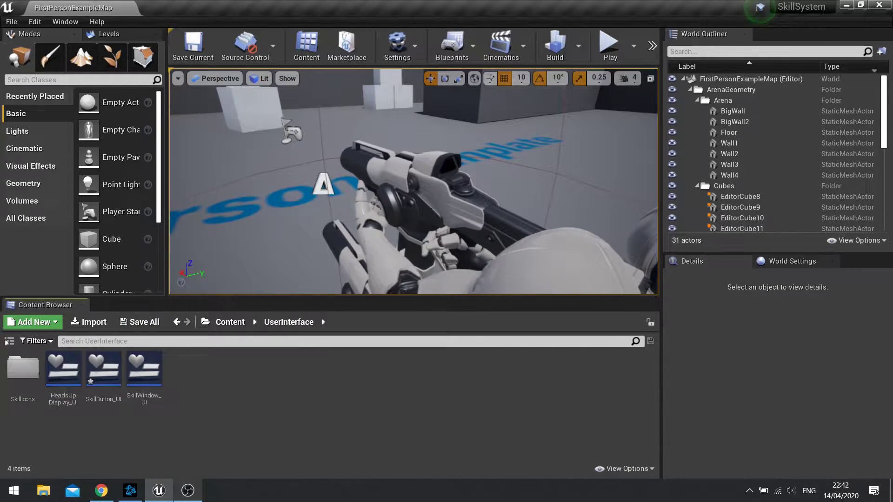
double_click(103, 370)
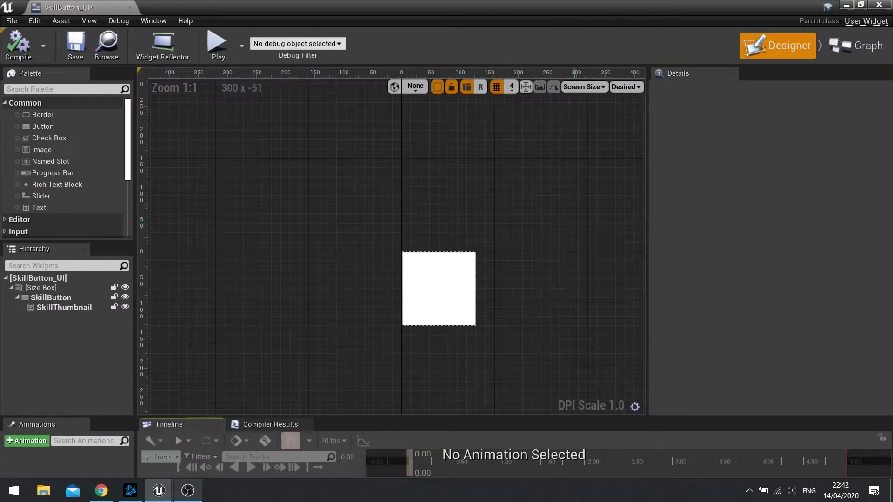
click(856, 45)
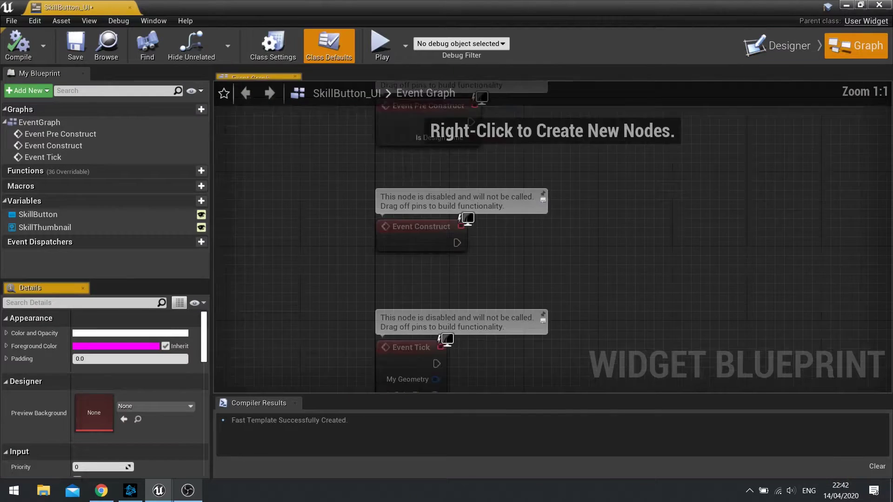
right_drag(640, 235, 365, 212)
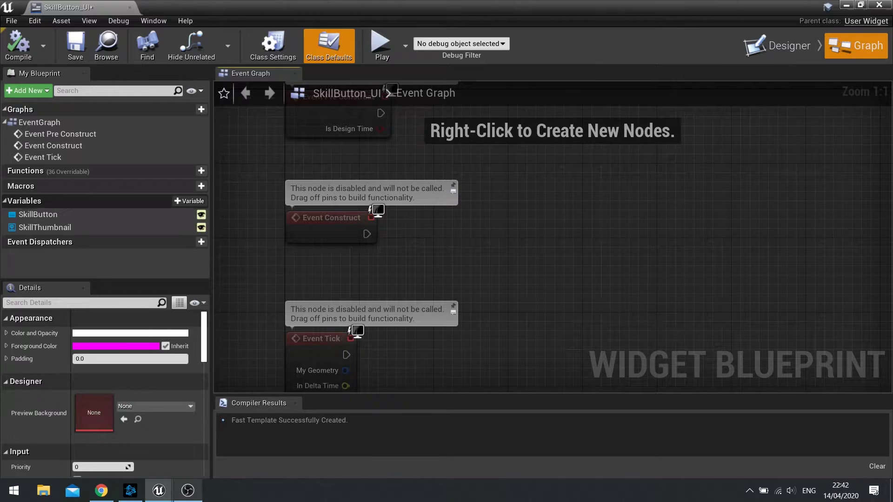
Step: Add a String variable named skillrowname_id to SkillButton_UI and compile the widget
click(189, 201)
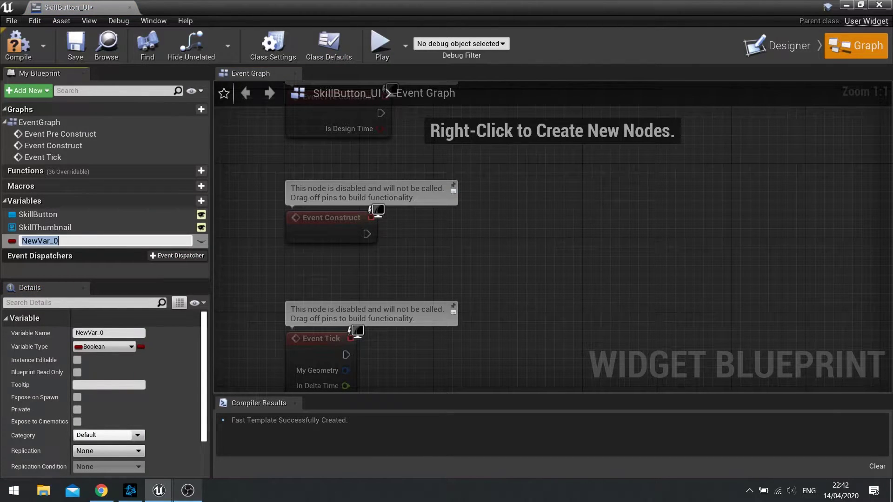
text(skillrowname_id)
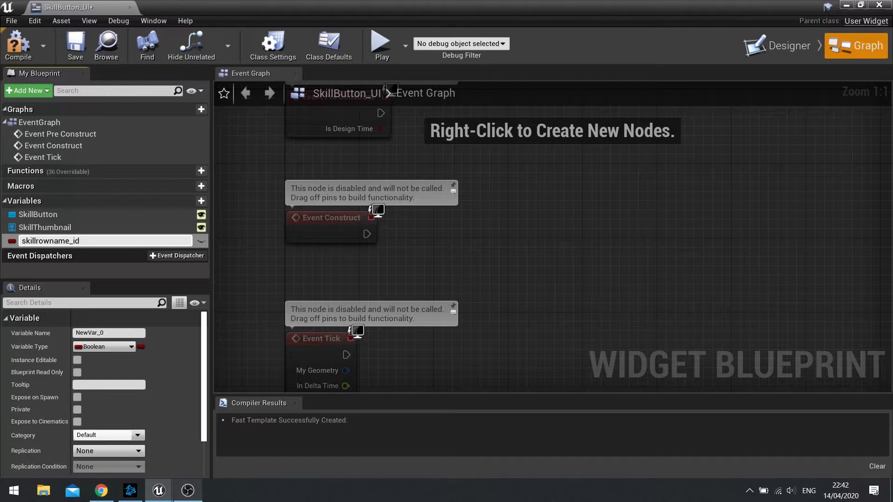
key(Return)
click(104, 346)
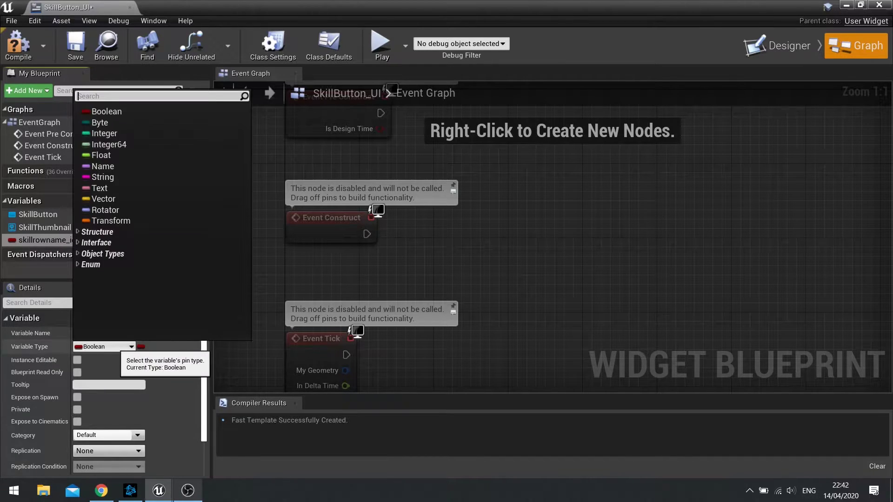
click(107, 177)
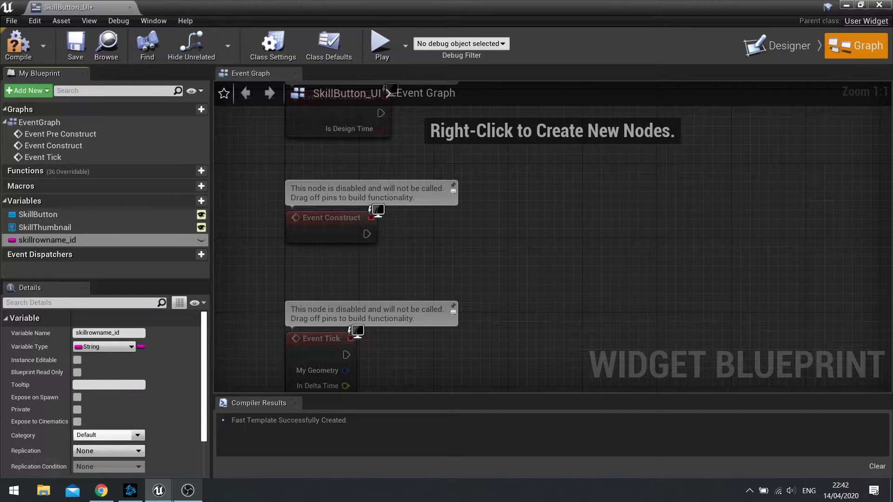
click(18, 44)
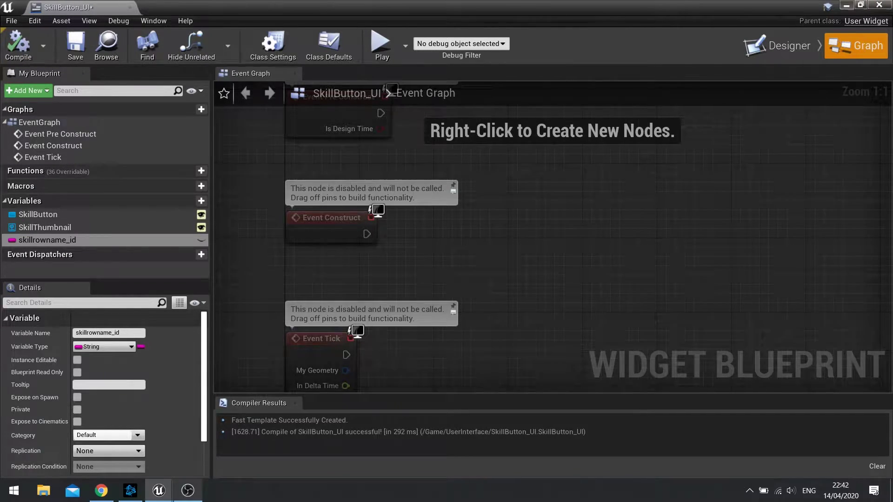
Step: Open the SkillDataTable asset from the SkillSystem folder
key(alt+Tab)
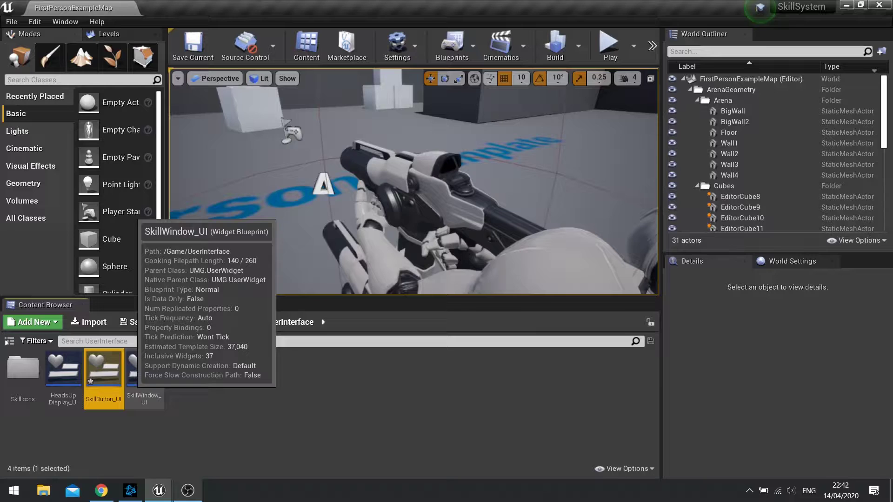
click(229, 321)
click(184, 378)
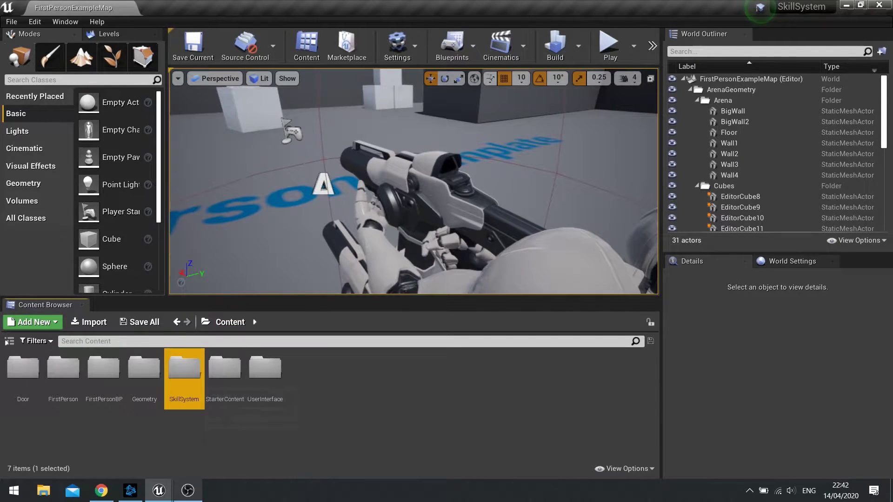
double_click(184, 367)
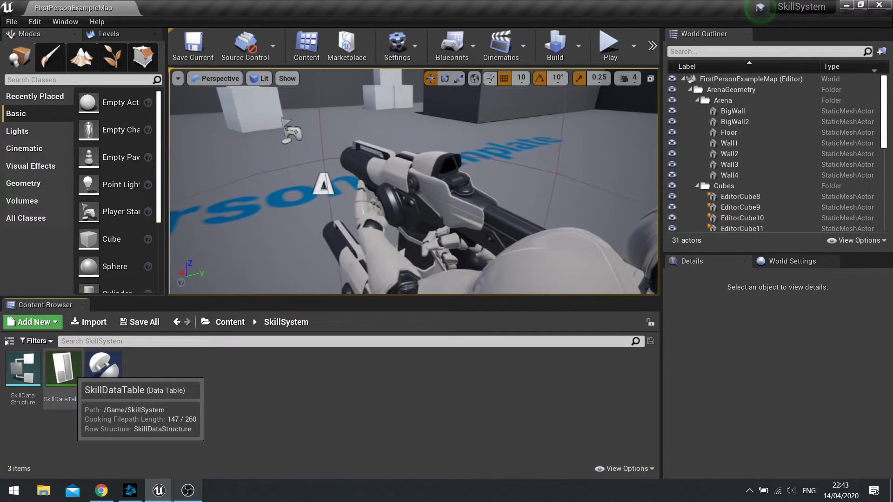
double_click(63, 375)
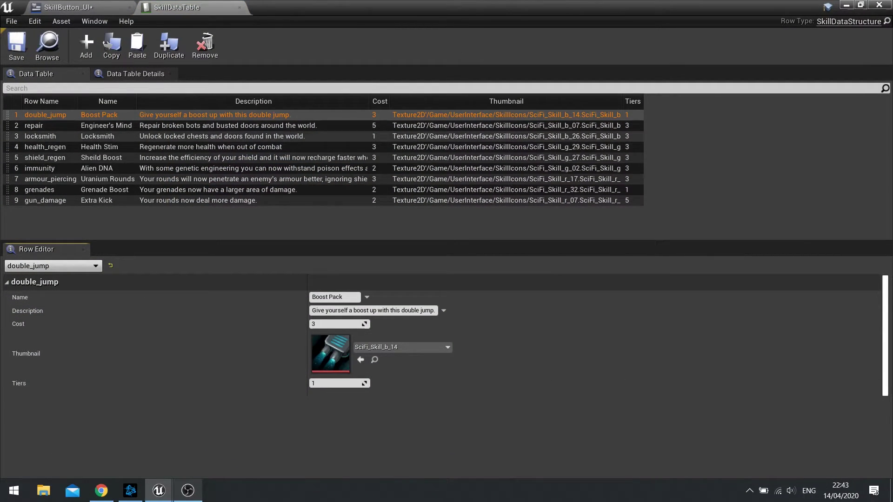
Step: Examine the skill rows from repair to gun_damage in the data table, including their names, costs, thumbnails and tiers
click(227, 125)
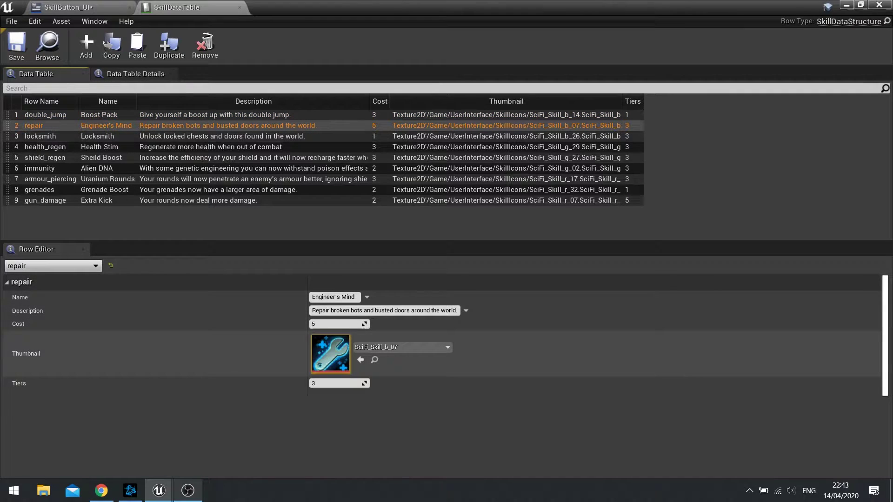
click(382, 136)
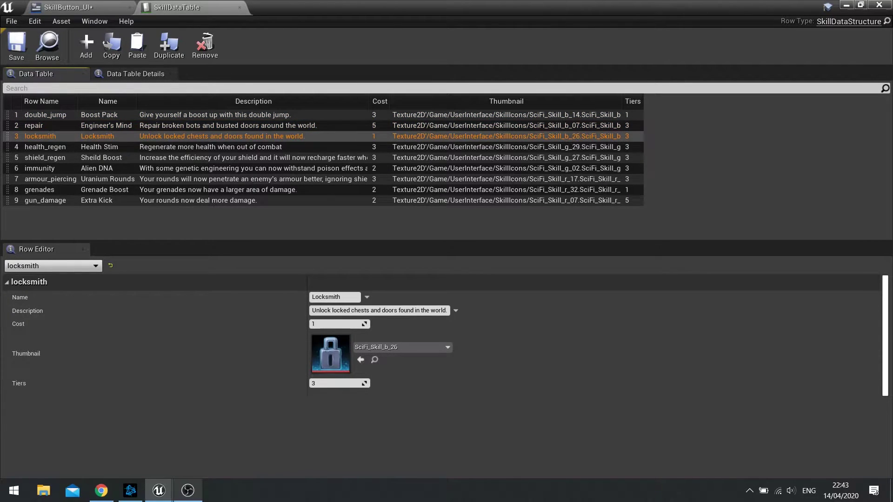
click(222, 146)
click(222, 157)
click(221, 167)
click(222, 179)
click(222, 189)
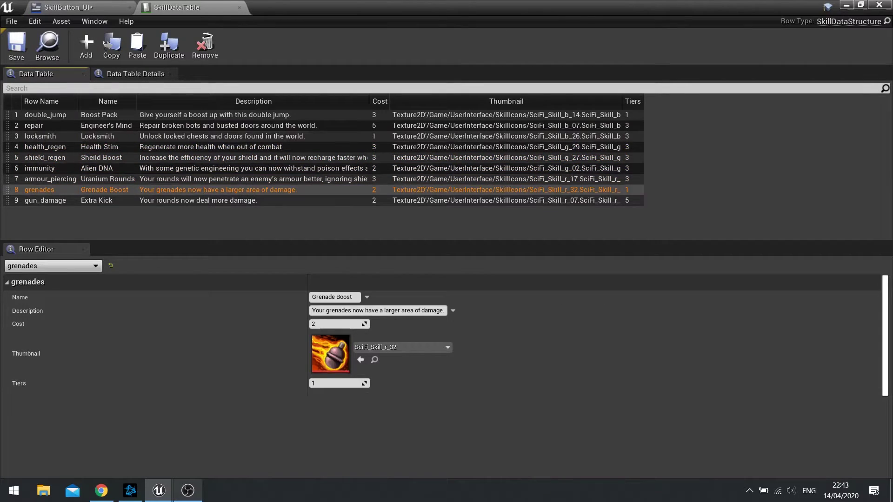
click(222, 200)
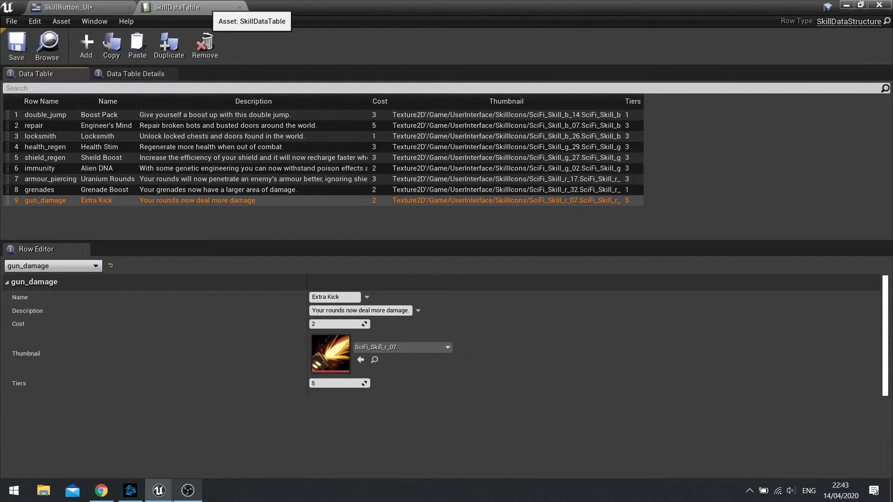
Step: Detach SkillDataTable into its own floating window and enlarge its row list by shrinking the row editor area
click(239, 7)
drag(339, 181, 316, 114)
drag(398, 118, 485, 77)
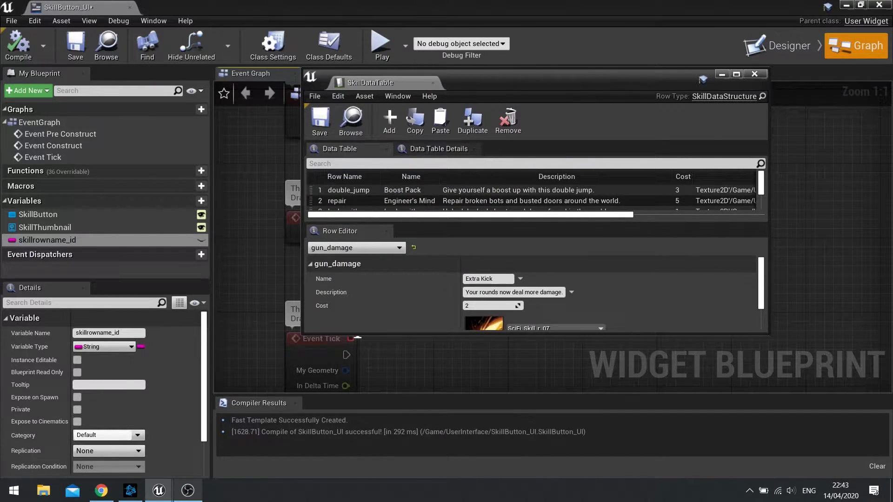
drag(536, 222, 536, 316)
drag(512, 83, 609, 102)
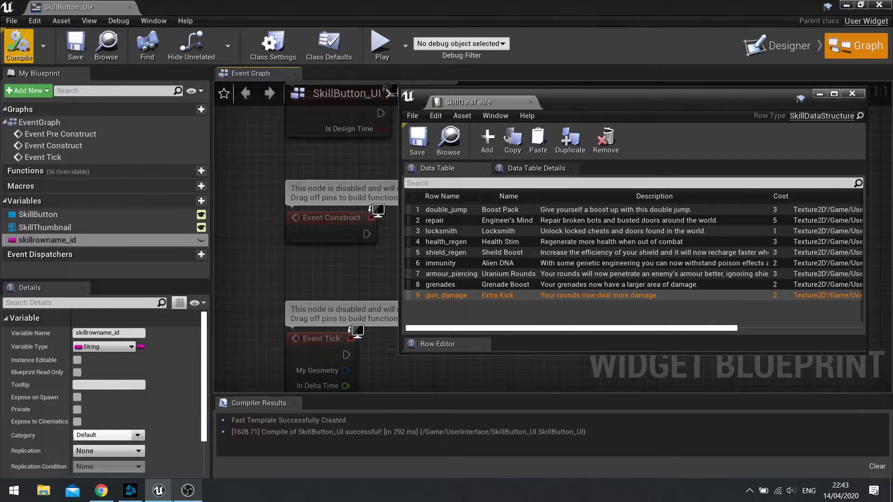
Step: Open the SkillWindow_UI widget from the UserInterface folder and dock it alongside SkillButton_UI
click(819, 92)
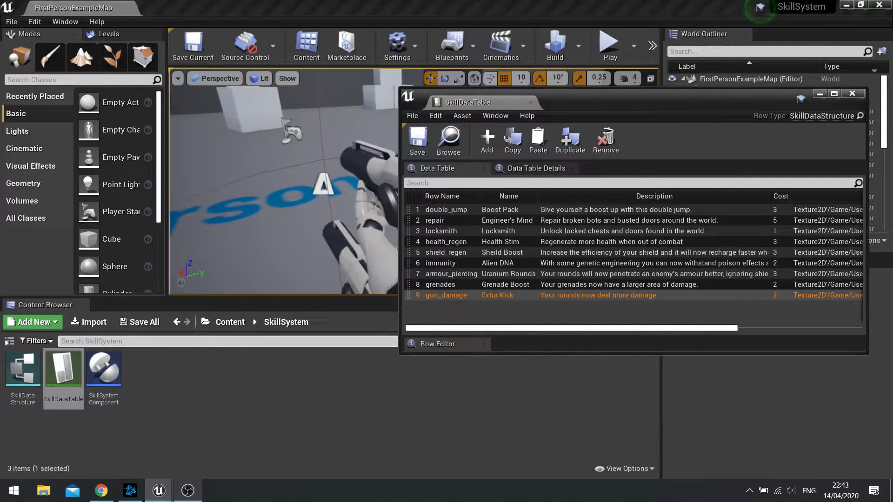
click(230, 322)
double_click(265, 368)
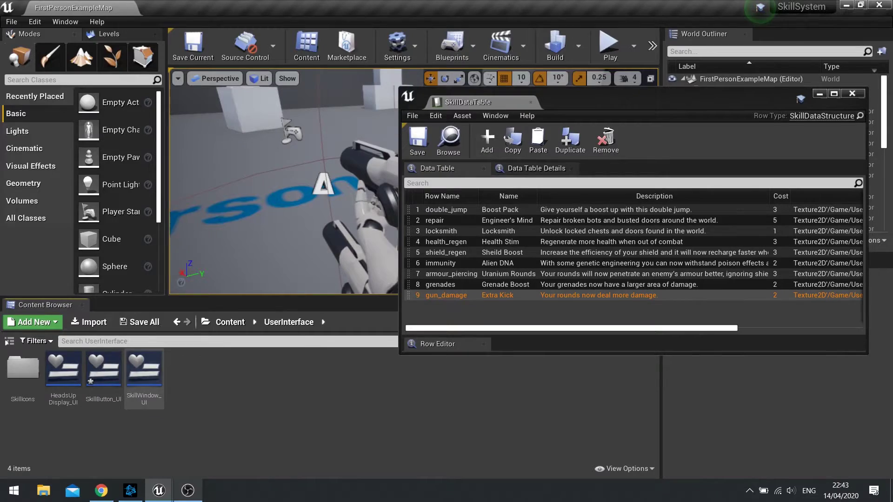
double_click(144, 369)
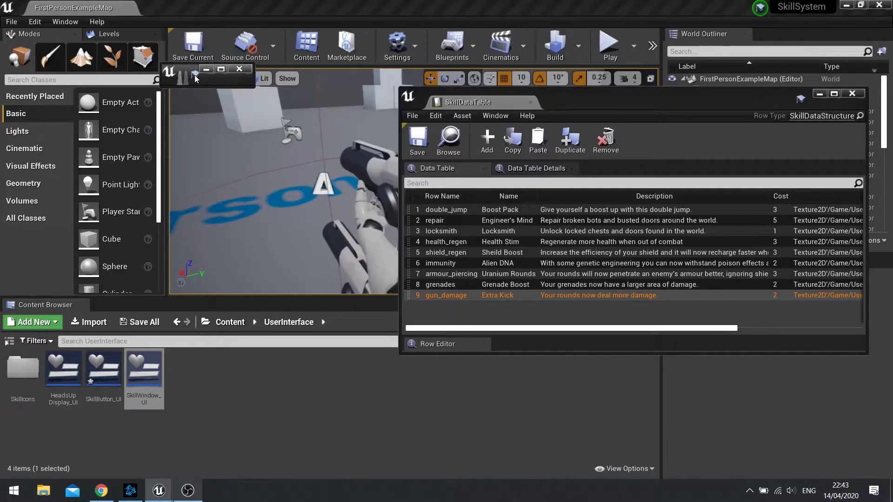
drag(126, 94, 128, 361)
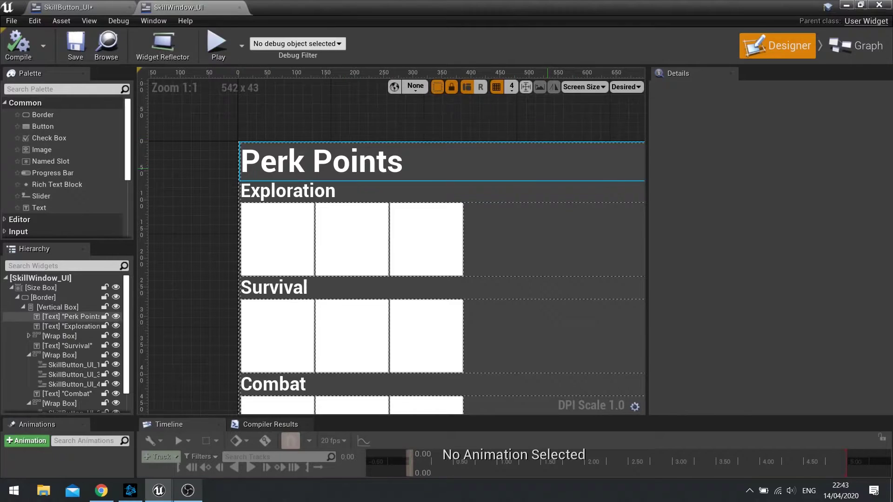
right_drag(359, 239, 286, 202)
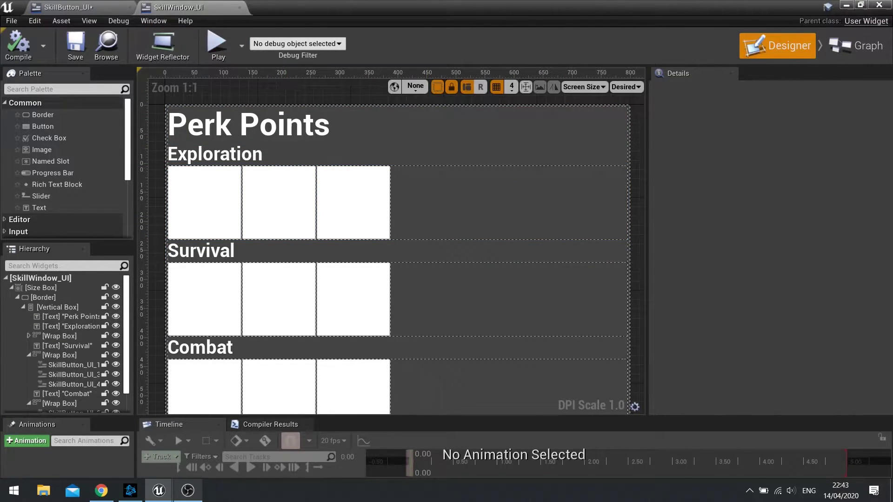
Step: Make the skillrowname_id variable in SkillButton_UI instance editable and compile the widget
click(74, 7)
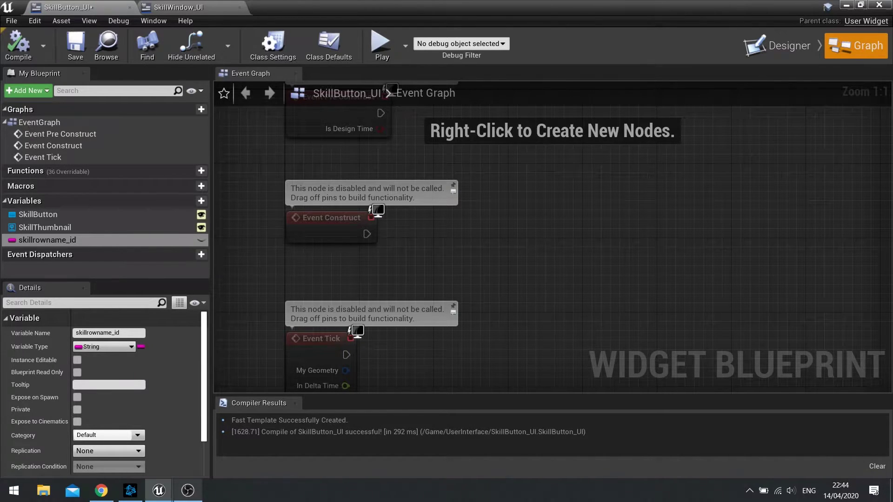
click(201, 240)
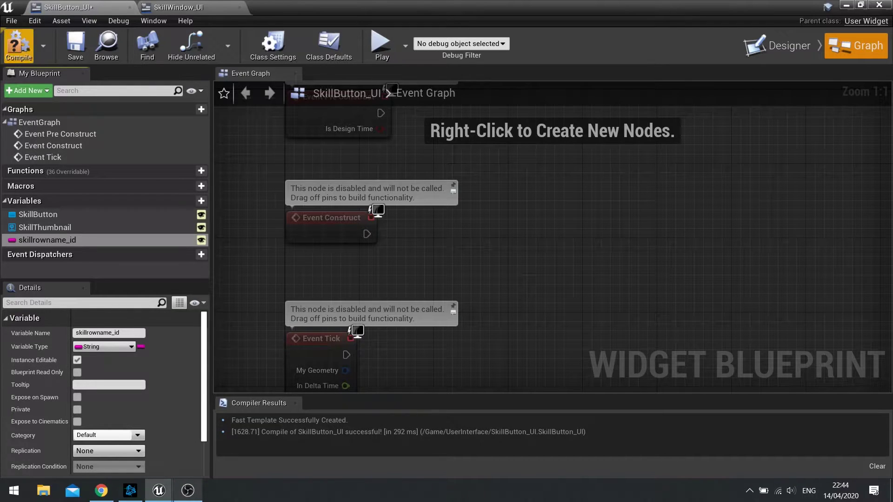
click(17, 44)
Step: Show the SkillWindow_UI designer in a resized floating window beside SkillDataTable, with the first Exploration skill button selected
click(210, 7)
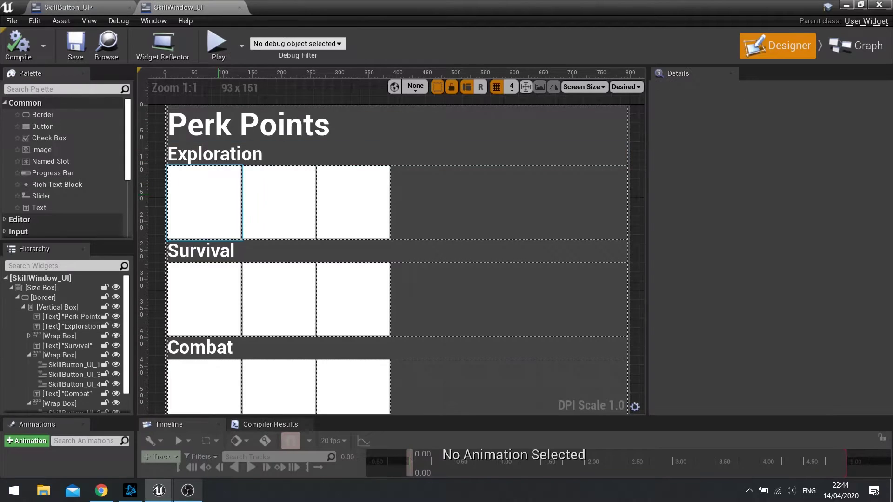
click(220, 205)
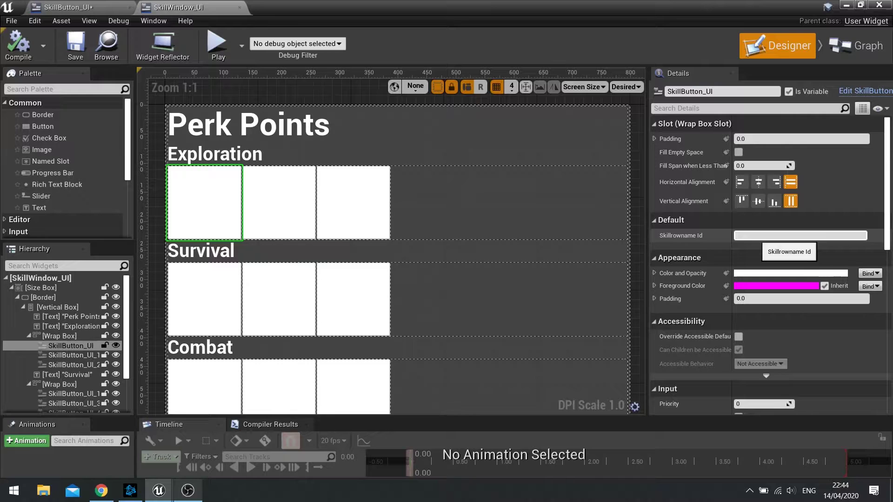
drag(592, 7, 258, 44)
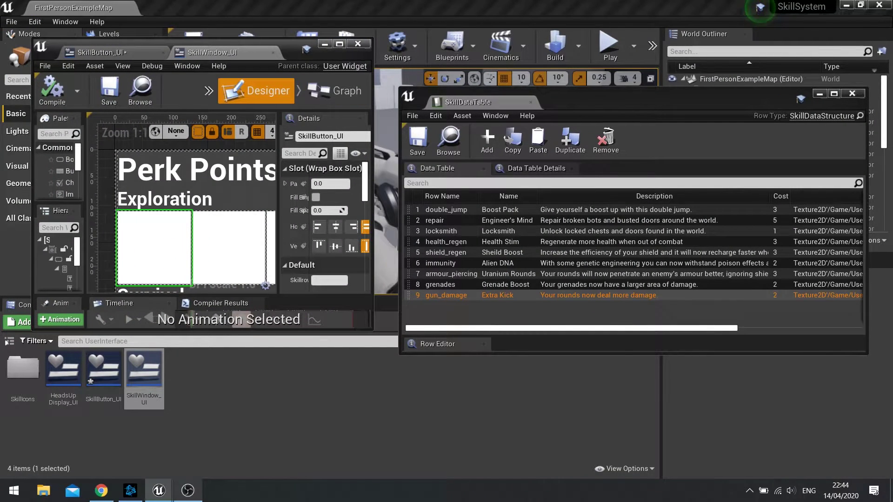
drag(296, 331, 296, 472)
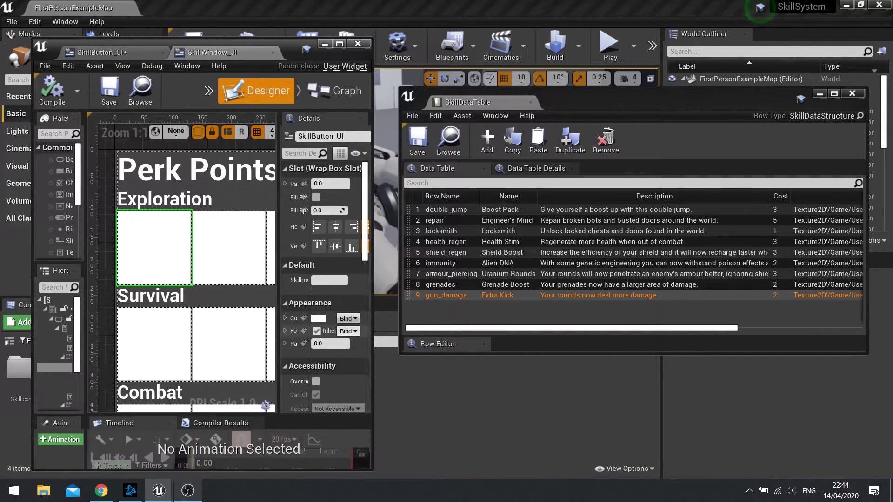
drag(374, 318, 445, 318)
scroll(268, 282, up, 2)
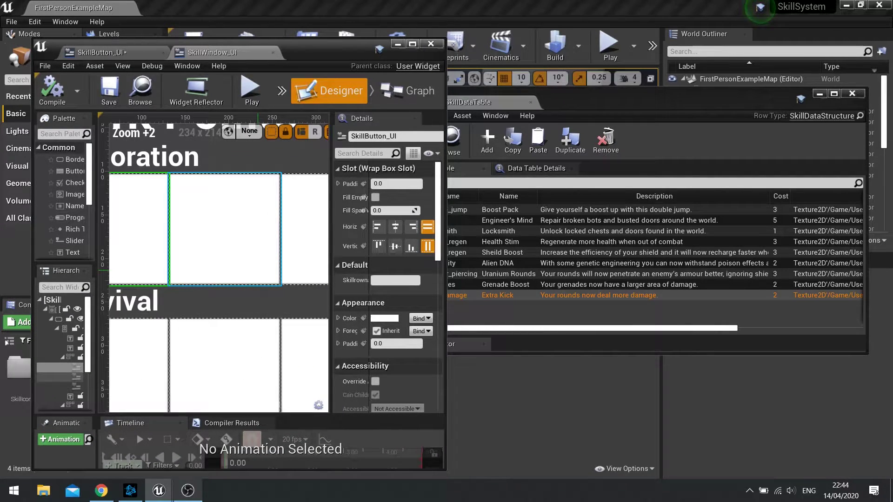
scroll(268, 282, down, 8)
scroll(279, 297, down, 1)
scroll(279, 298, up, 4)
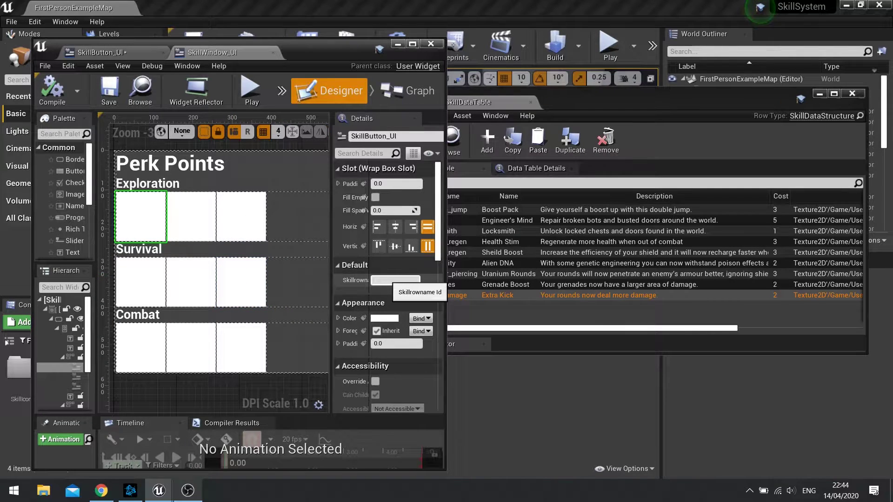
Step: Set the first Exploration button's Skillrowname Id to double_jump, keeping the data table's row names in view
click(374, 280)
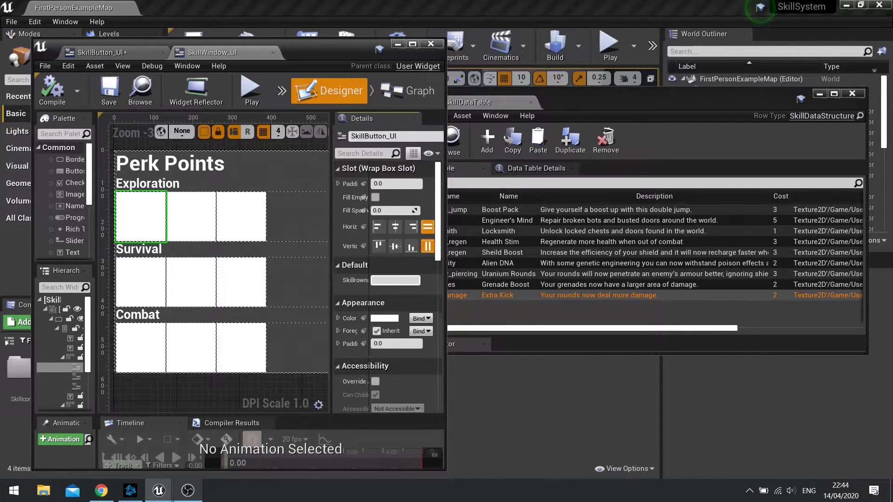
drag(603, 102, 711, 98)
click(374, 280)
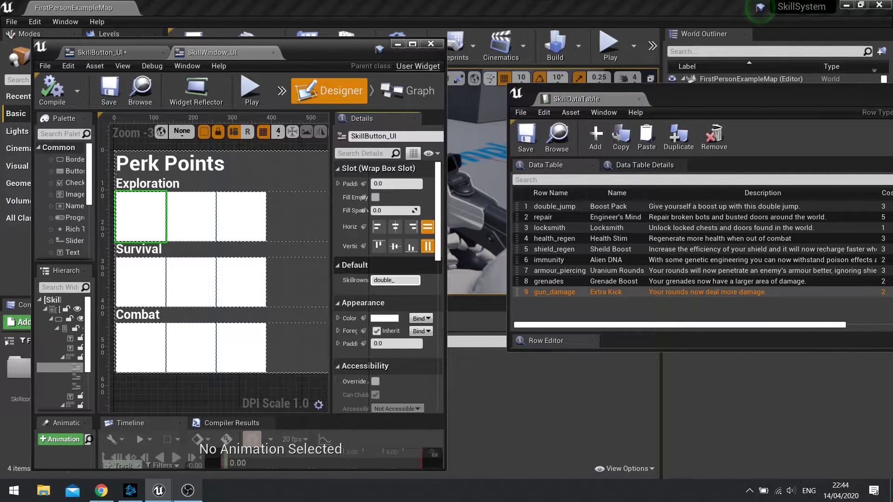
text(double_jump)
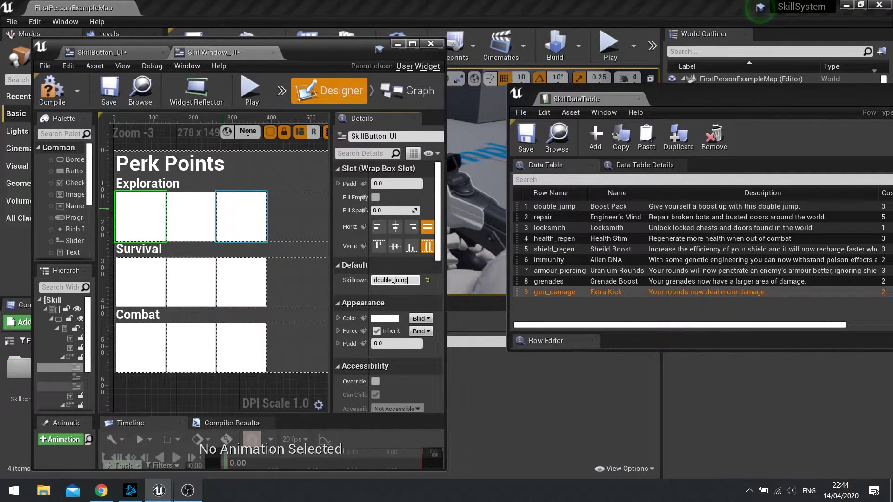
Step: Set the second Exploration button's Skillrowname Id to repair and open the third Exploration button's ID for editing
click(190, 216)
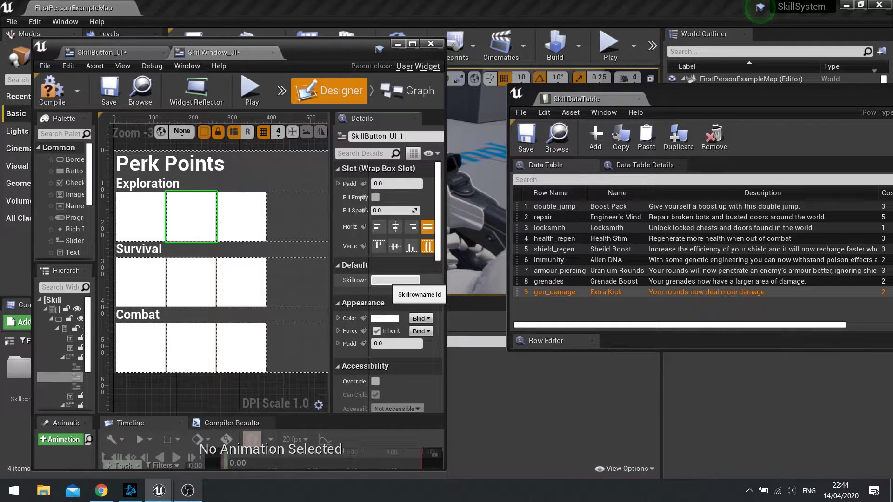
text(repair)
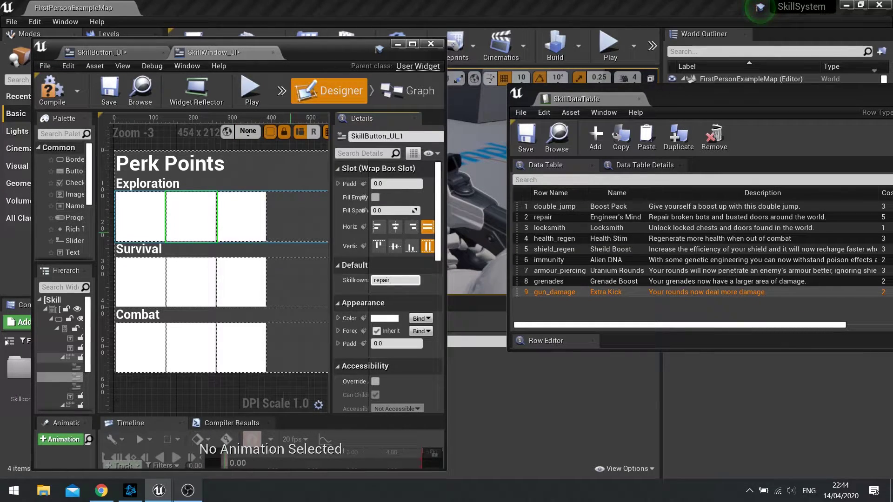
click(241, 216)
click(409, 281)
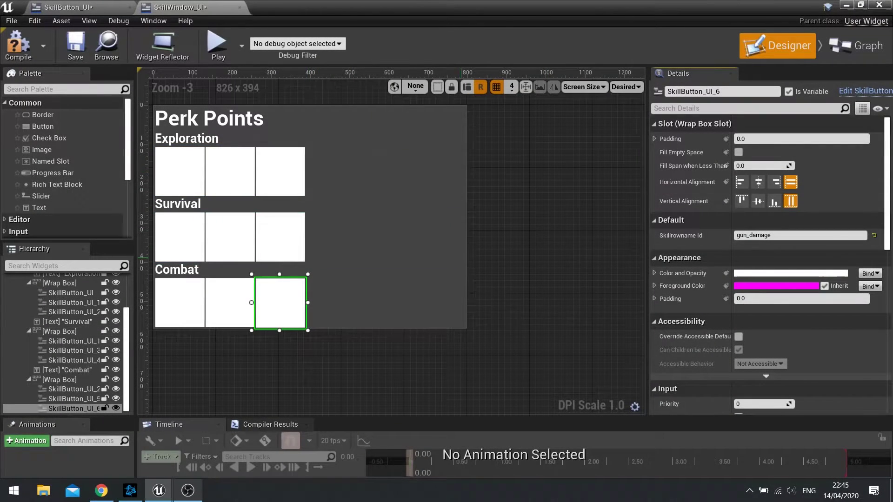
Step: Check the Skillrowname Id values of the second Combat button and the third Survival button
click(240, 303)
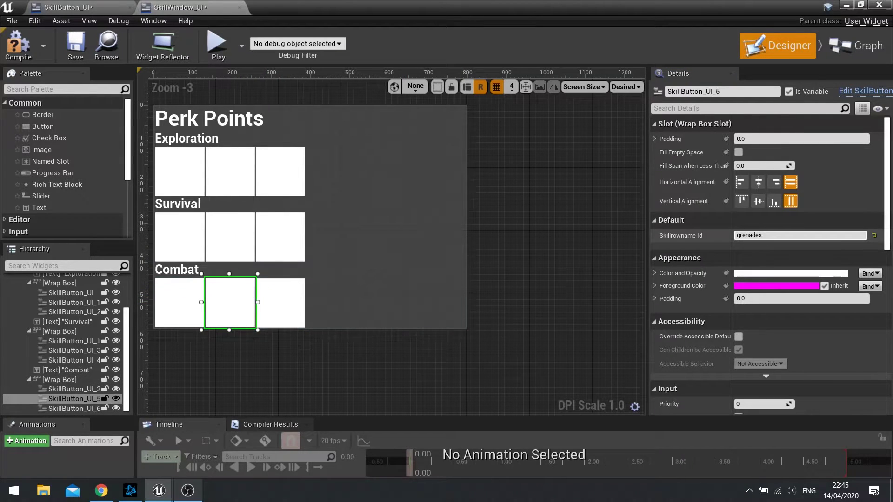
click(277, 240)
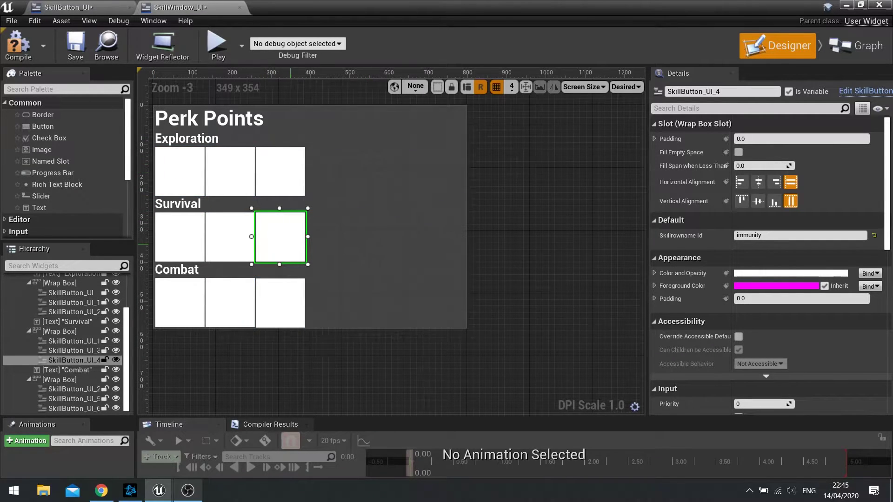
right_drag(290, 244, 324, 247)
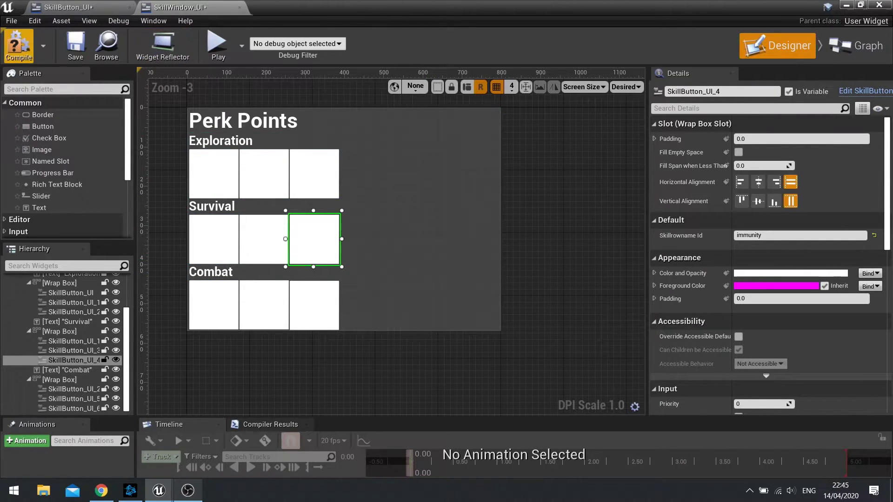
Step: Close SkillWindow_UI and delete the Event Construct and Event Tick nodes from the SkillButton_UI event graph
click(239, 7)
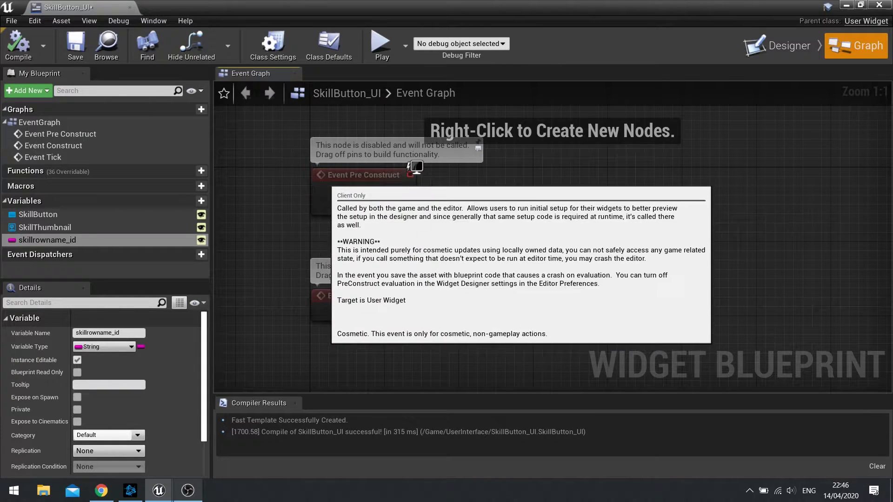
right_drag(469, 262, 478, 142)
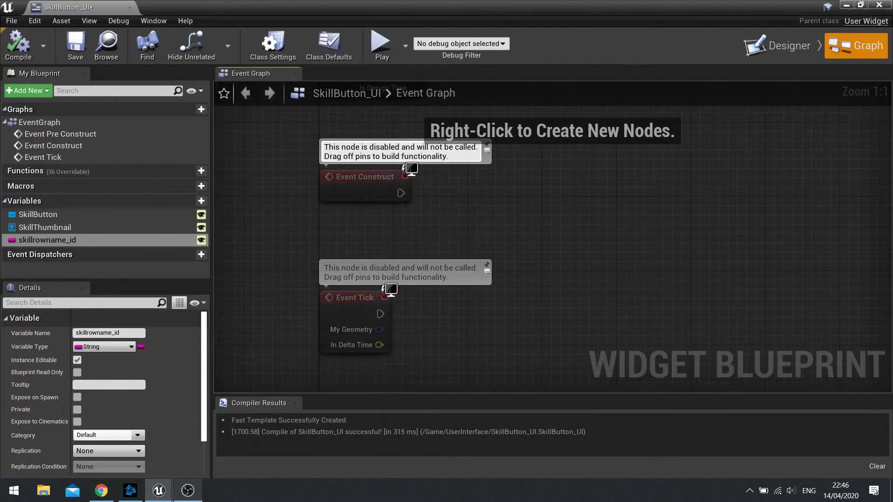
drag(306, 156, 418, 335)
key(Delete)
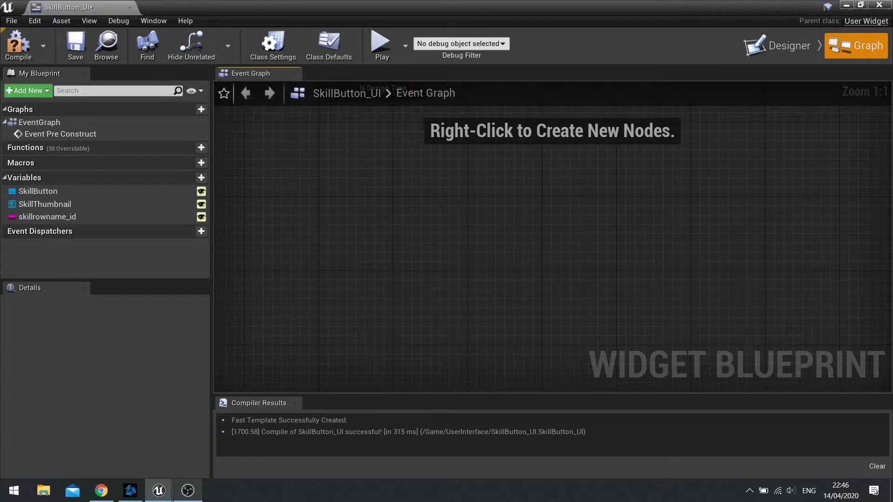
Step: Place a getter for the skillrowname_id variable below the Event Pre Construct node
right_drag(418, 153, 396, 334)
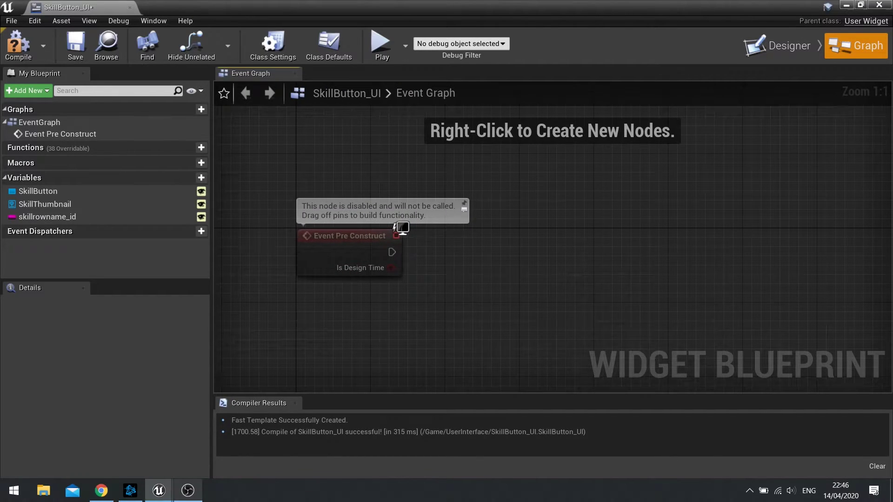
right_drag(394, 255, 319, 219)
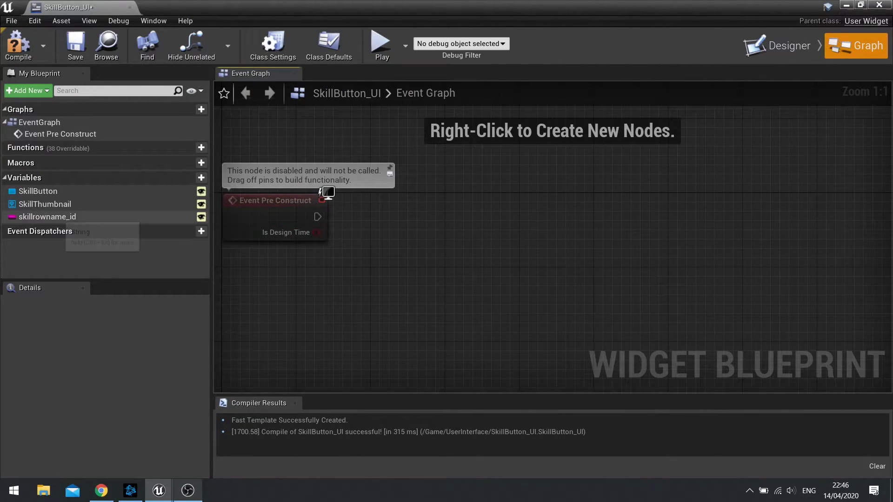
drag(61, 218, 267, 291)
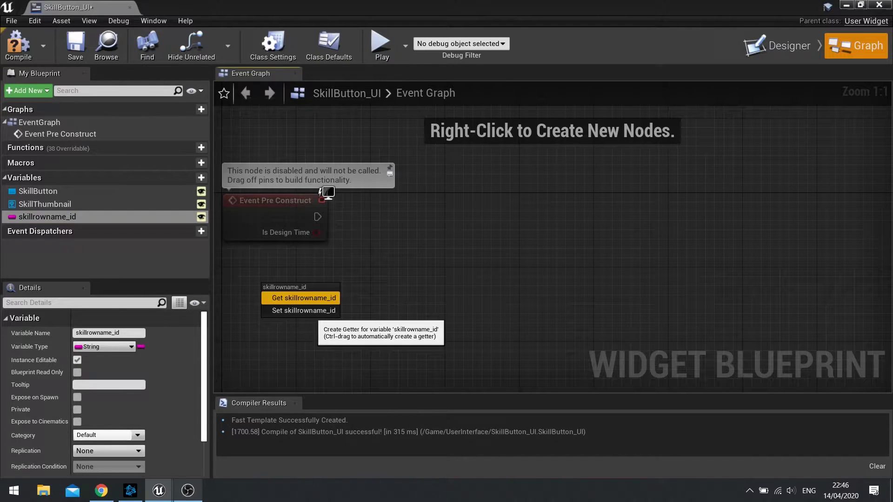
click(298, 295)
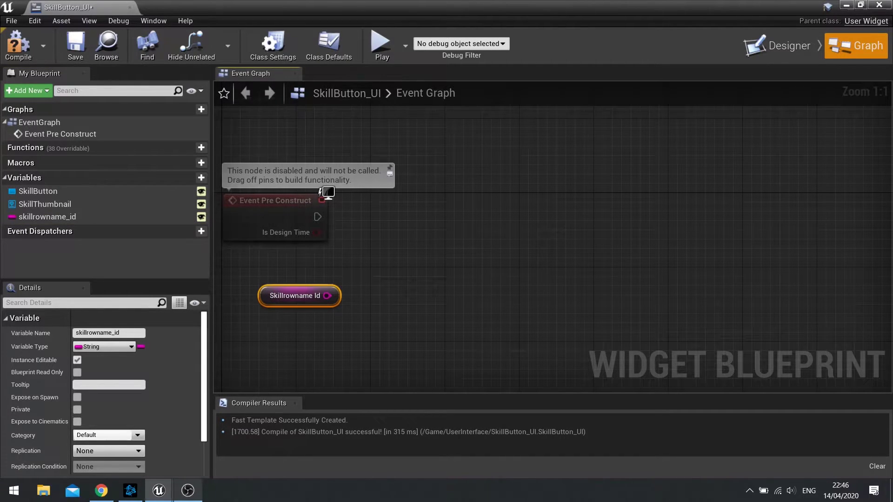
Step: Add a Get Data Table Row node run by Event Pre Construct and set its data table to SkillDataTable
right_click(388, 265)
text(data)
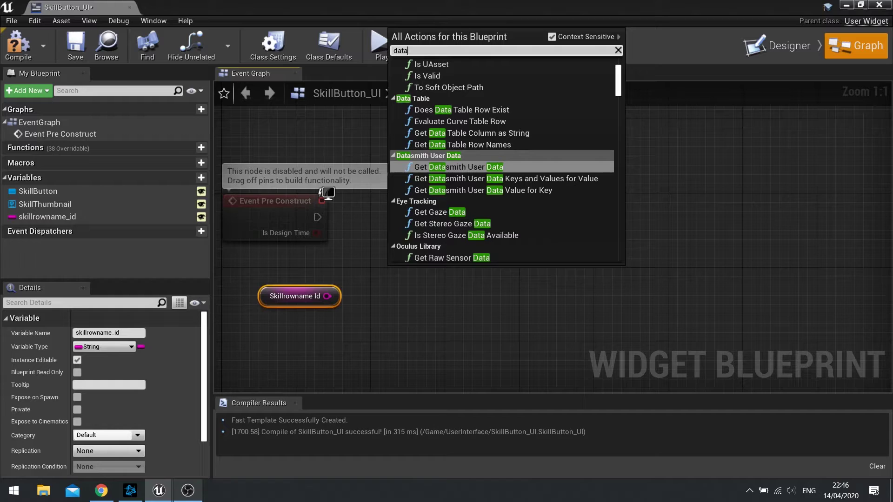
text(table)
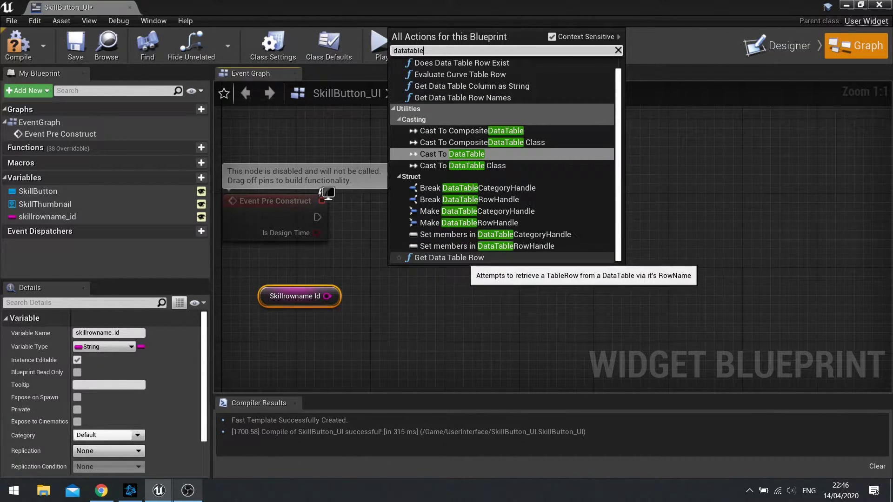
click(448, 257)
mouse_move(411, 246)
mouse_down()
mouse_move(323, 215)
mouse_move(417, 238)
mouse_up()
click(431, 242)
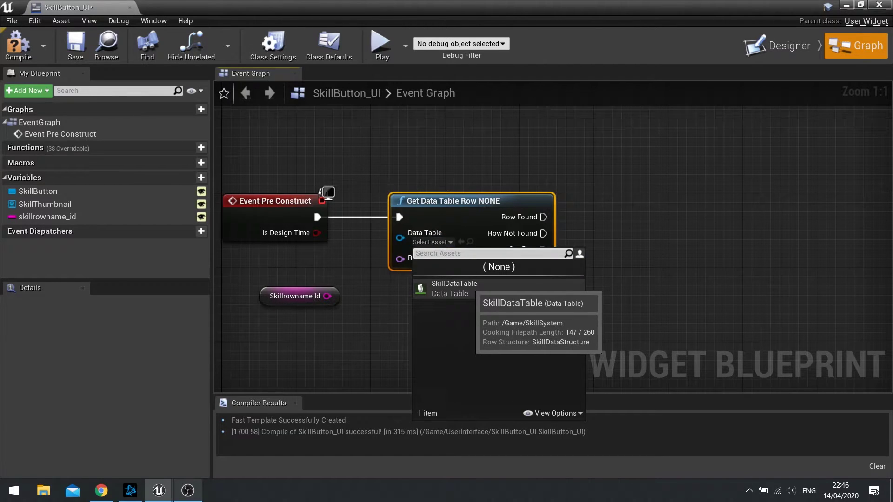
click(448, 288)
Step: Connect the skillrowname_id getter to the Row Name input and reposition the getter and conversion nodes neatly
drag(327, 296, 400, 264)
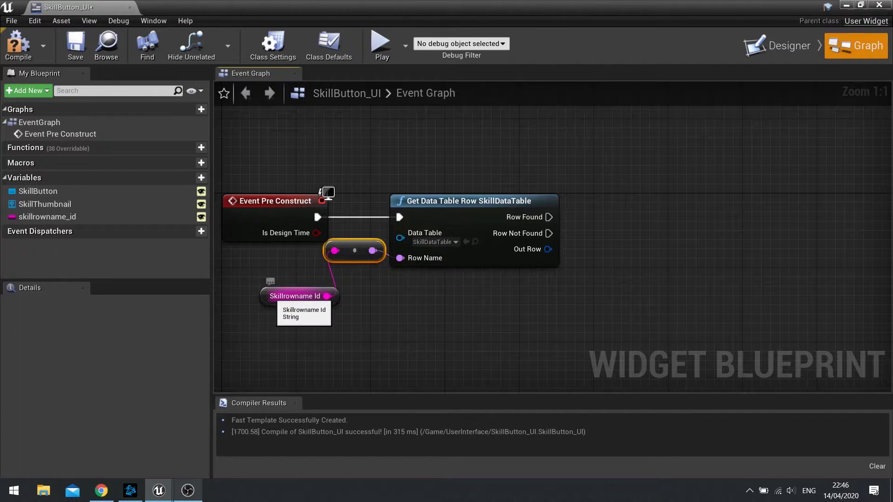
drag(272, 298, 229, 307)
click(346, 286)
drag(385, 257, 359, 279)
Step: Add a Break SkillDataStructure node from Out Row and expand it to expose all its output pins
right_drag(360, 192, 205, 192)
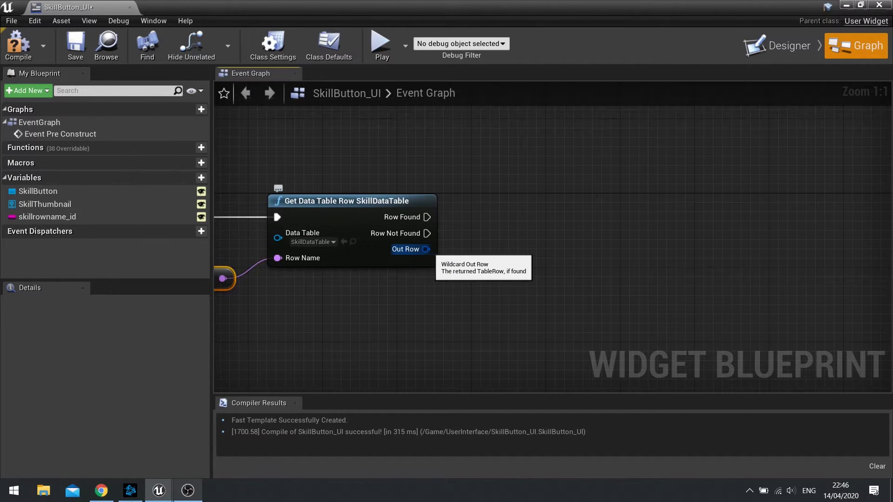
drag(426, 249, 490, 281)
text(brea)
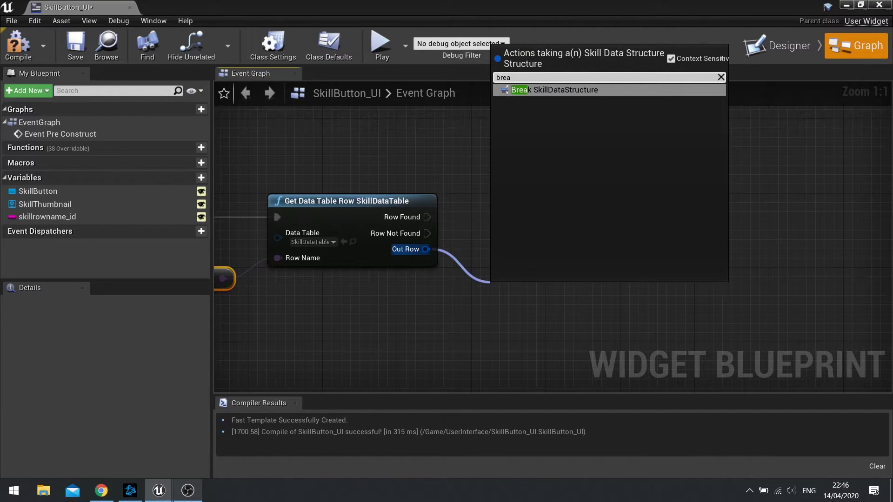
key(Return)
drag(558, 294, 549, 275)
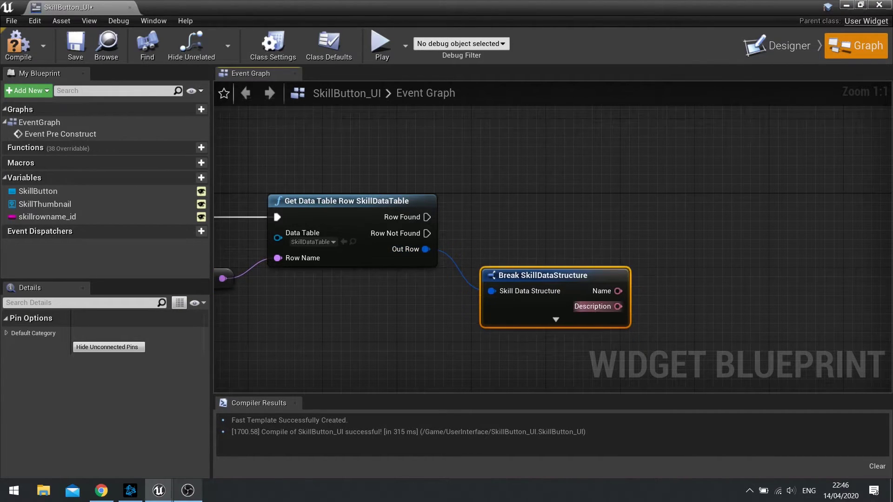
click(555, 320)
right_drag(669, 307, 552, 236)
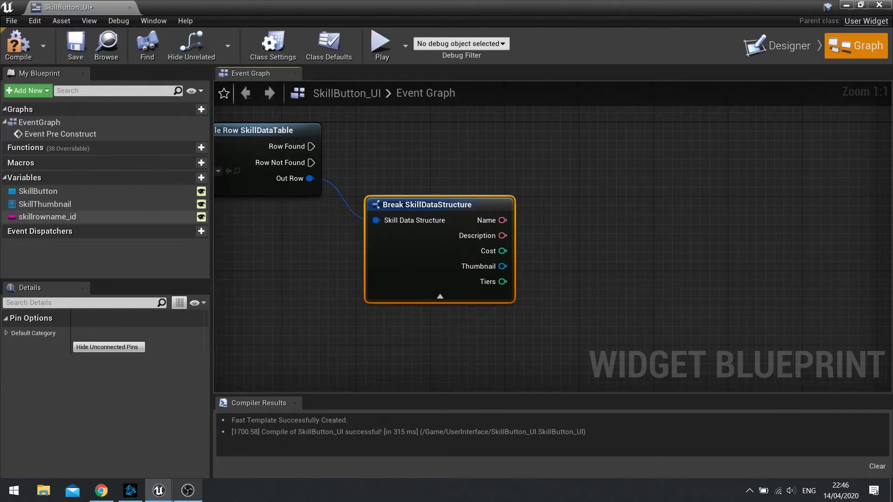
Step: Place a getter for the SkillThumbnail image above the Break SkillDataStructure node
right_drag(354, 214, 326, 264)
drag(44, 204, 408, 154)
click(447, 167)
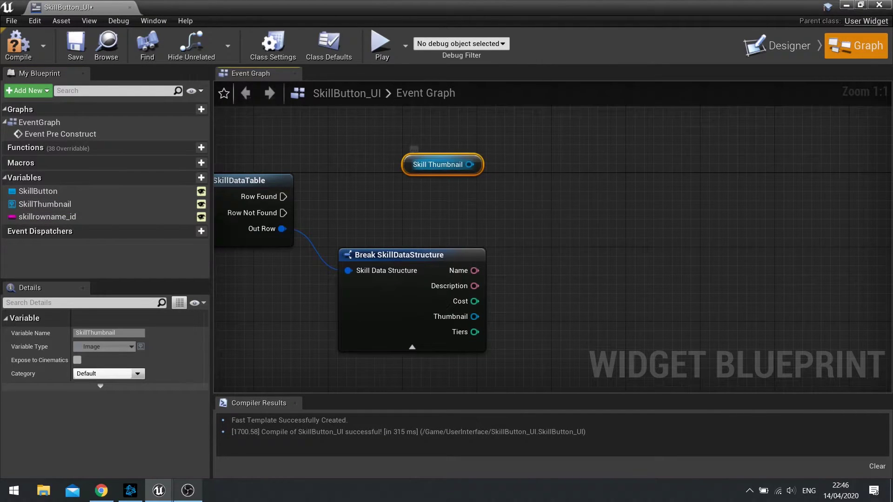
Step: Add a Set Brush from Texture node that targets the Skill Thumbnail image
drag(470, 164, 540, 198)
text(set)
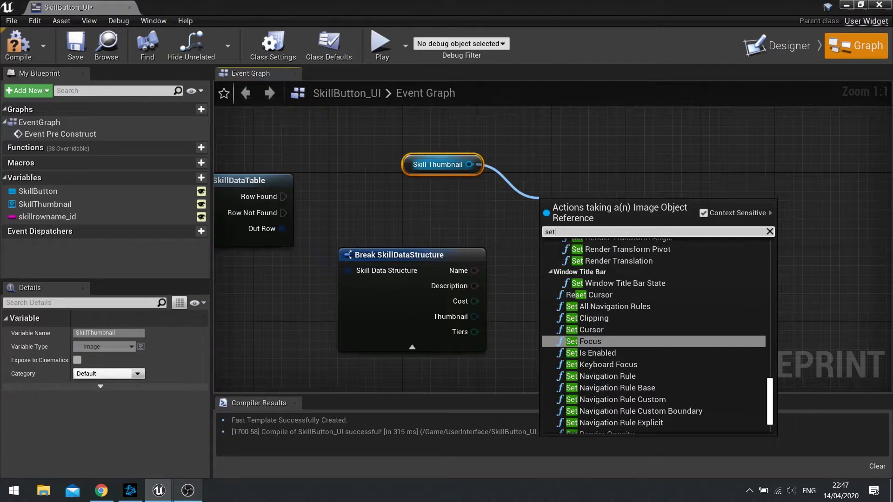
text( brush)
key(Down)
key(Down)
key(Down)
key(Down)
key(Down)
key(Down)
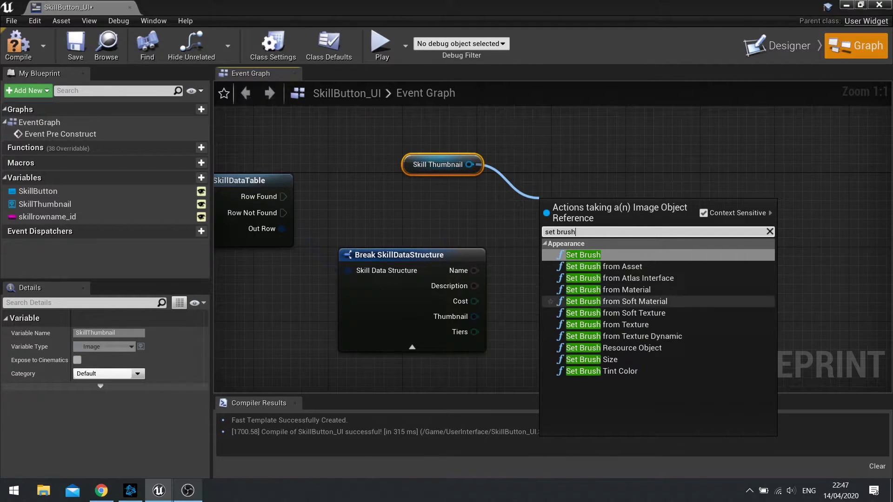
key(Return)
Step: Wire Row Found and the struct's Thumbnail output into Set Brush from Texture, and compile SkillButton_UI
drag(552, 235, 283, 196)
mouse_move(581, 216)
mouse_down()
mouse_move(572, 170)
mouse_move(572, 180)
mouse_up()
mouse_move(552, 234)
mouse_down()
mouse_move(539, 276)
mouse_move(475, 317)
mouse_up()
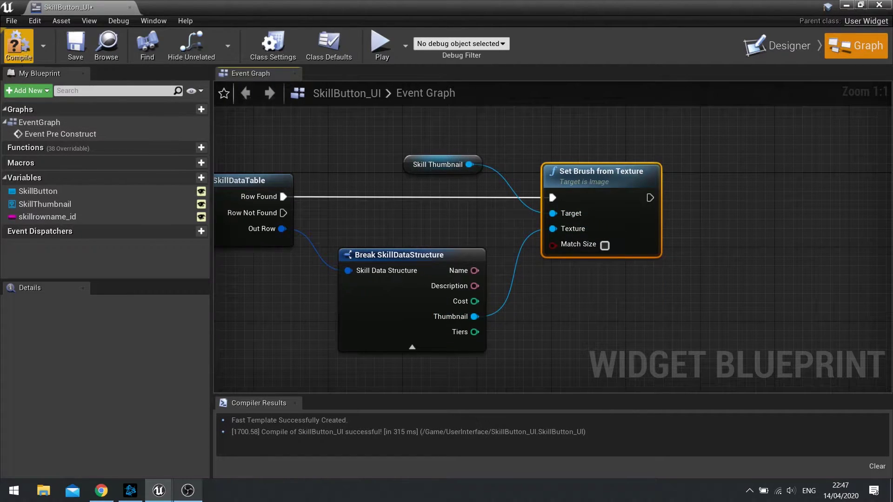
click(18, 47)
right_drag(367, 279, 504, 261)
scroll(504, 260, down, 2)
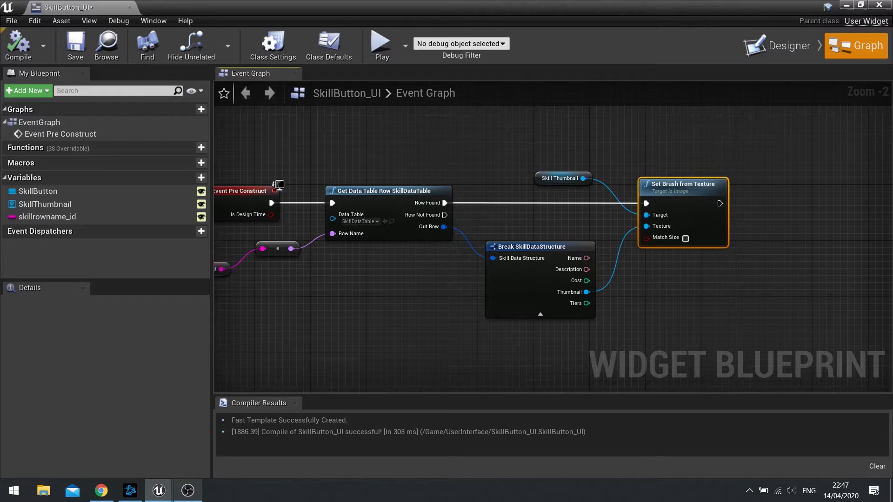
Step: Save SkillButton_UI, then open SkillWindow_UI and maximize its editor window
key(ctrl+s)
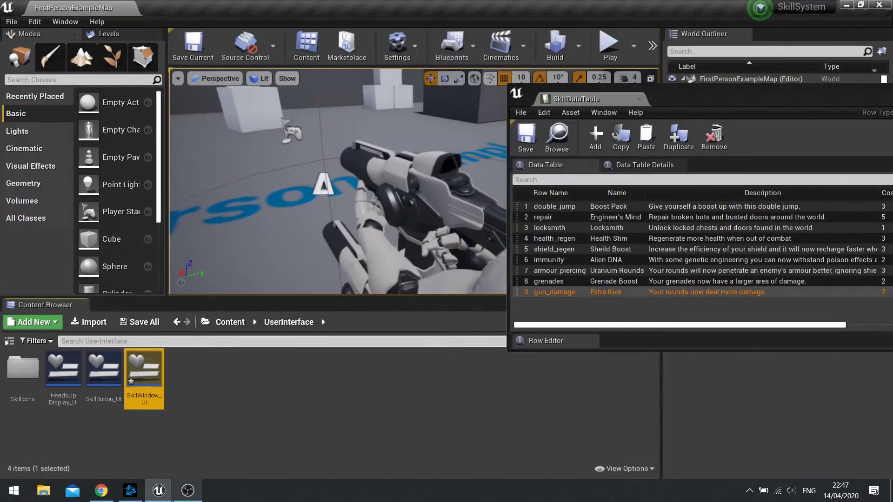
double_click(144, 370)
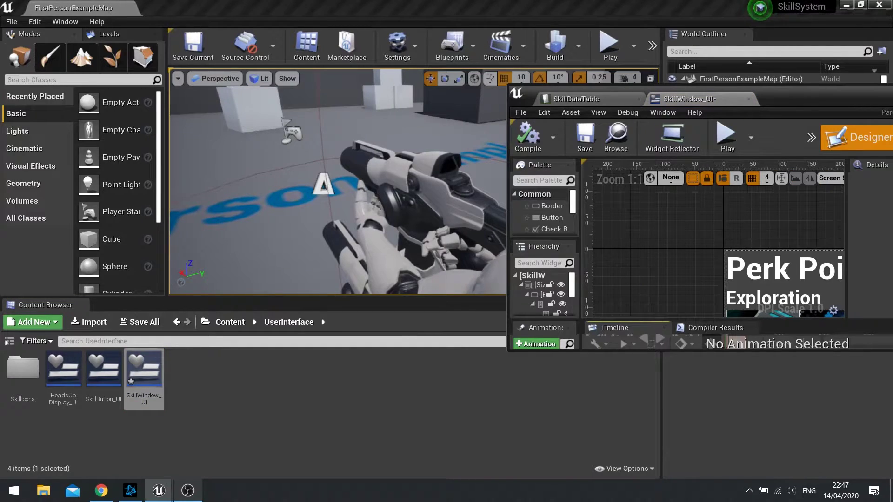
drag(809, 95, 550, 105)
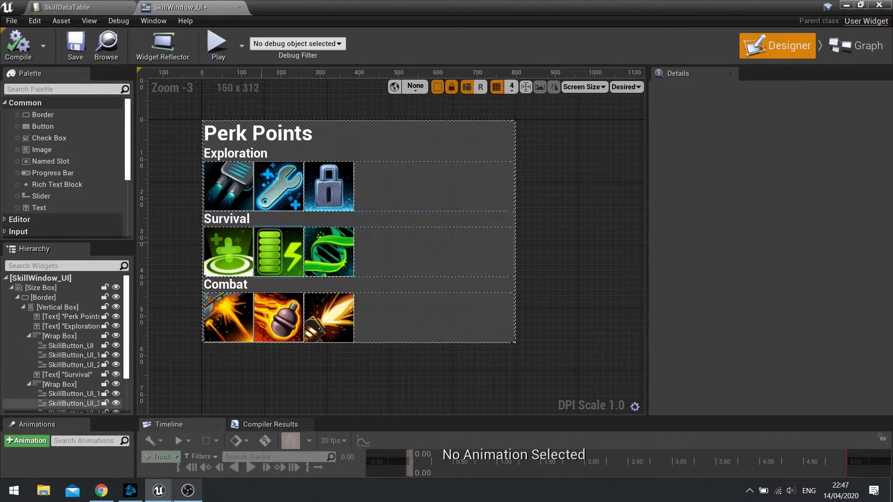
Step: Collapse the Exploration, Survival and Combat wrap boxes in the widget hierarchy
click(28, 335)
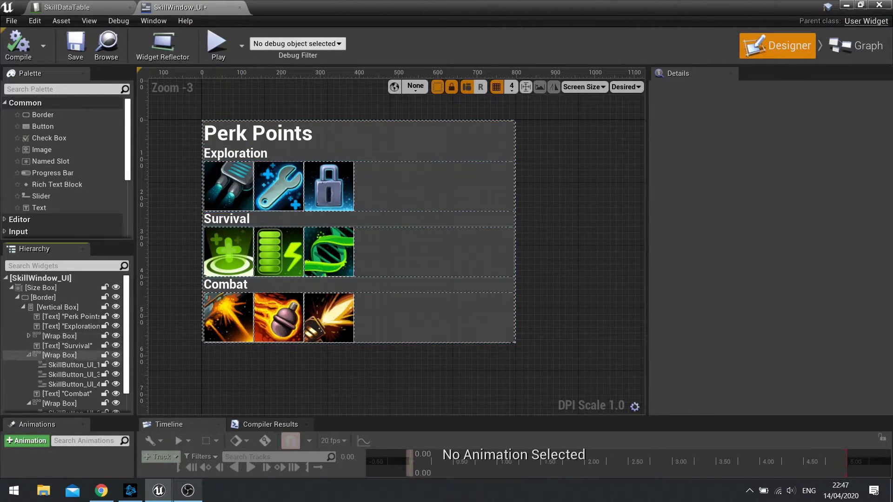
click(29, 355)
click(33, 375)
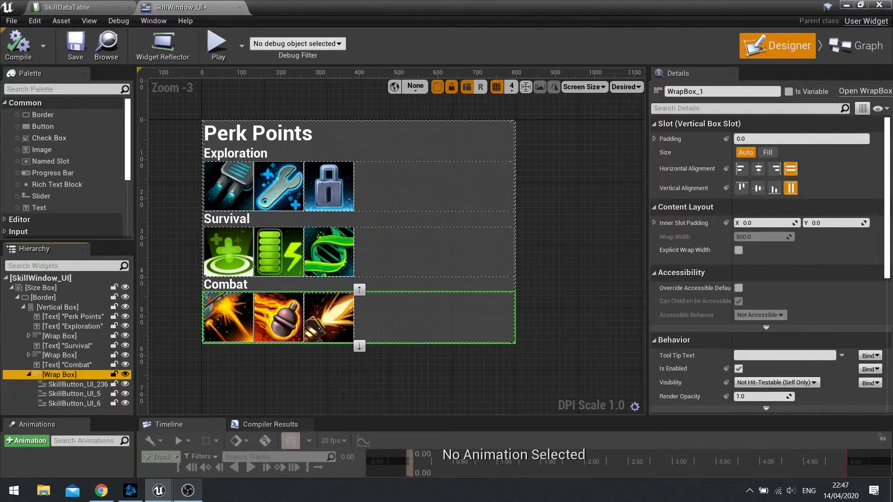
Step: Try a top padding of 20 on the Combat heading, then set it to 50
click(47, 365)
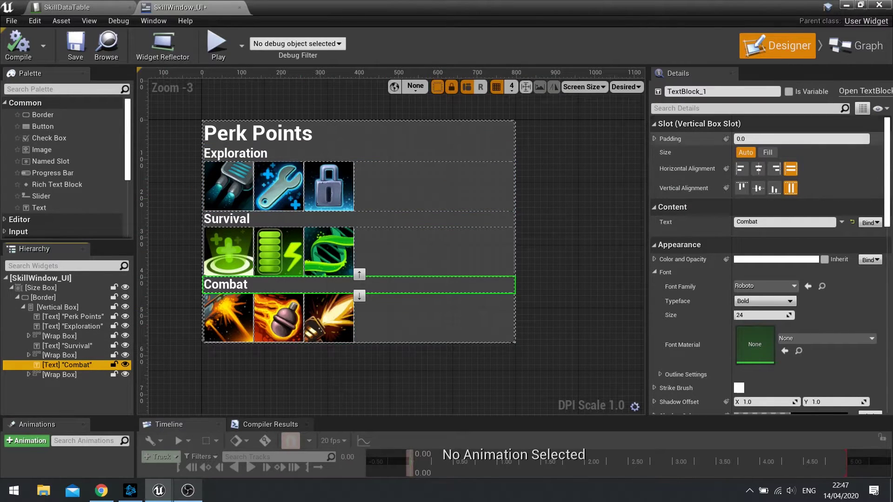
click(654, 139)
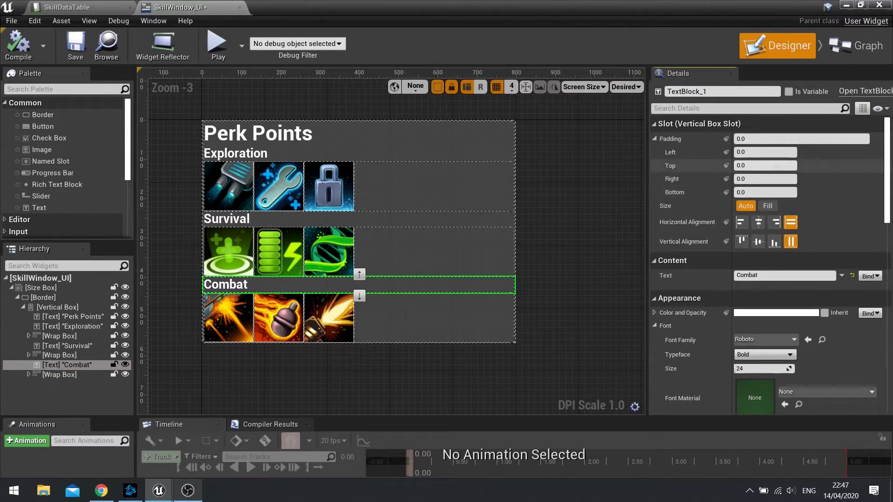
text(20)
key(Return)
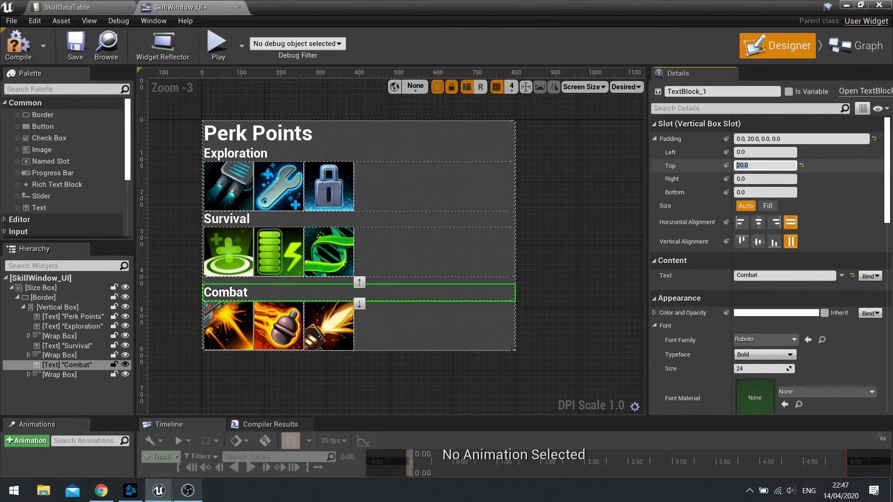
key(Return)
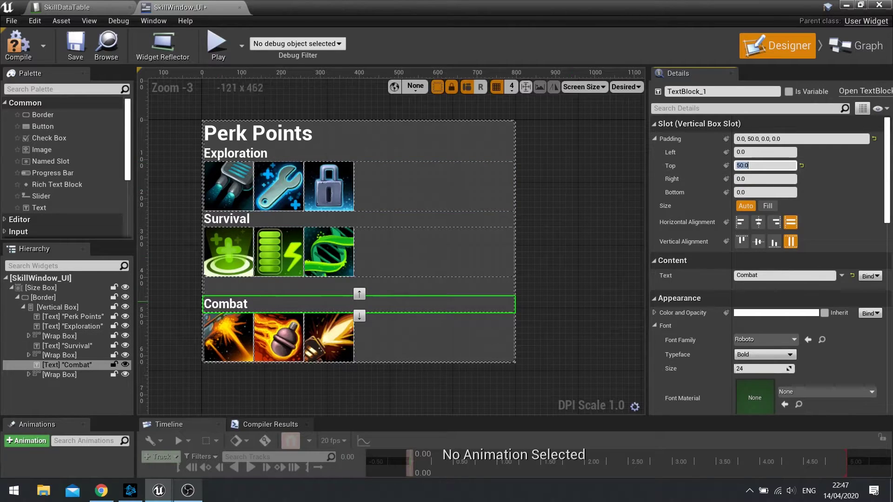
Step: Set the Survival heading's top padding to 50
click(67, 346)
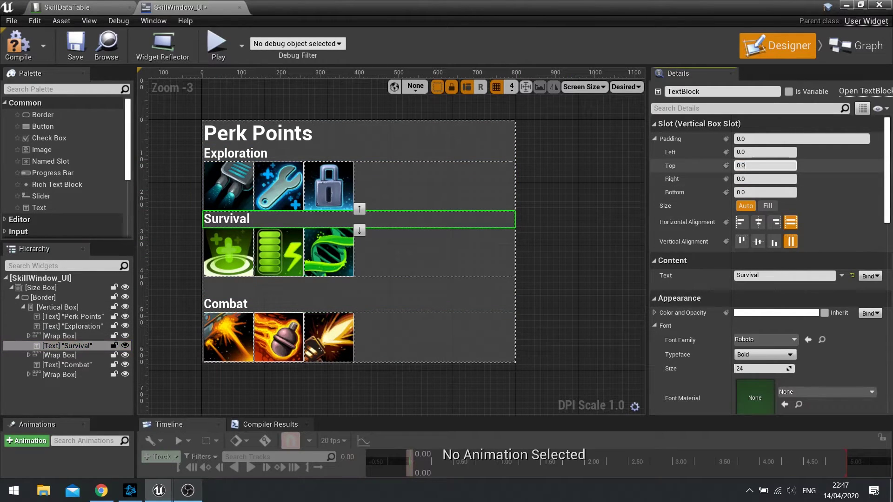
text(50)
key(Return)
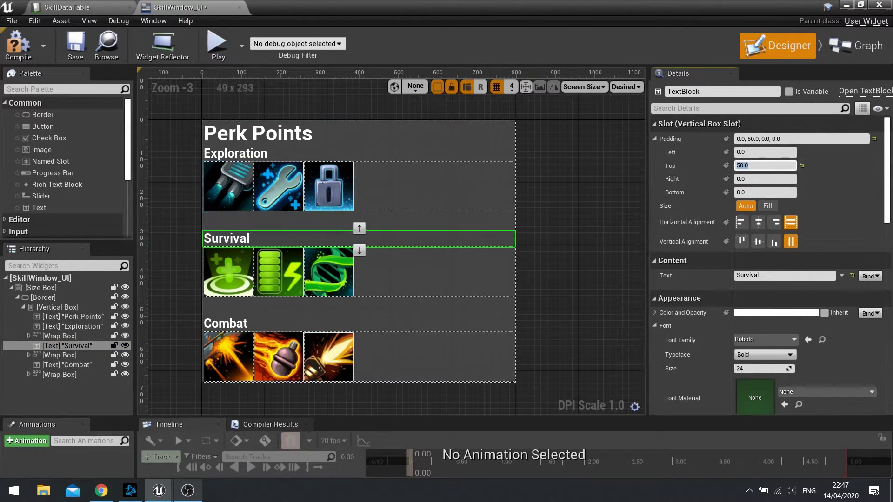
Step: Set the Exploration heading's top padding to 50
click(72, 326)
click(740, 165)
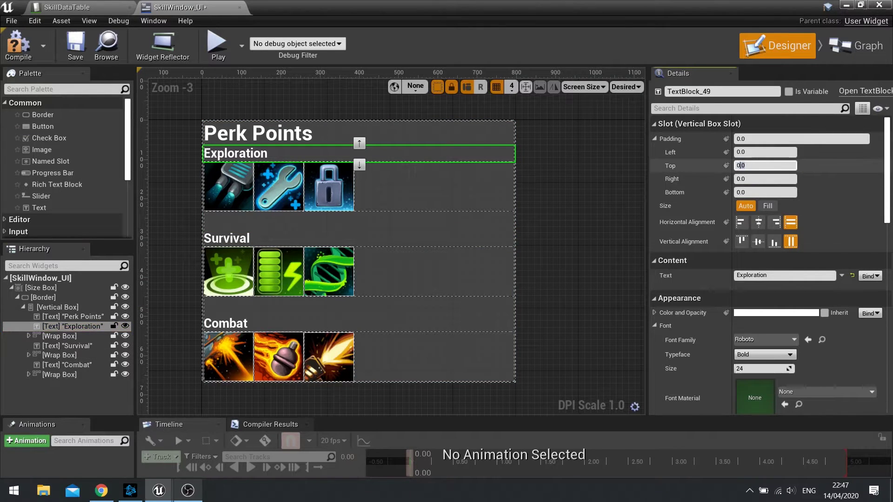
text(50)
key(Return)
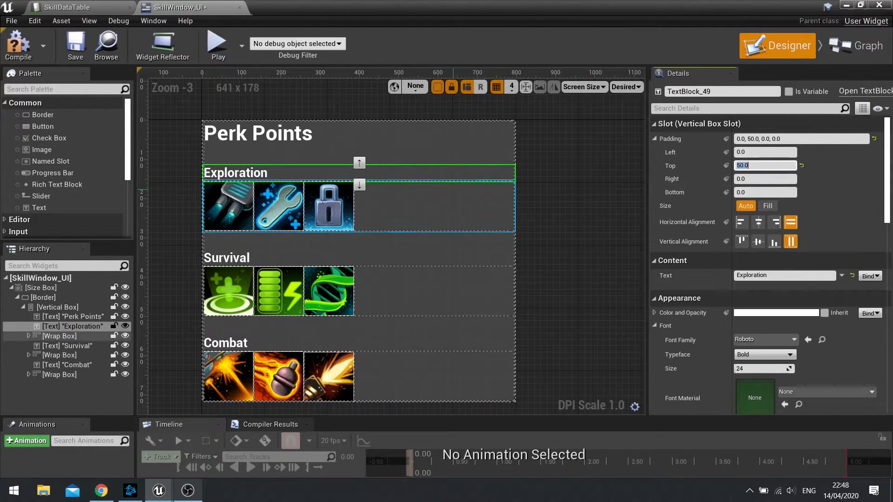
Step: Try adding a Border inside the Exploration section's wrap box, then undo the addition
right_drag(529, 290, 527, 248)
click(413, 166)
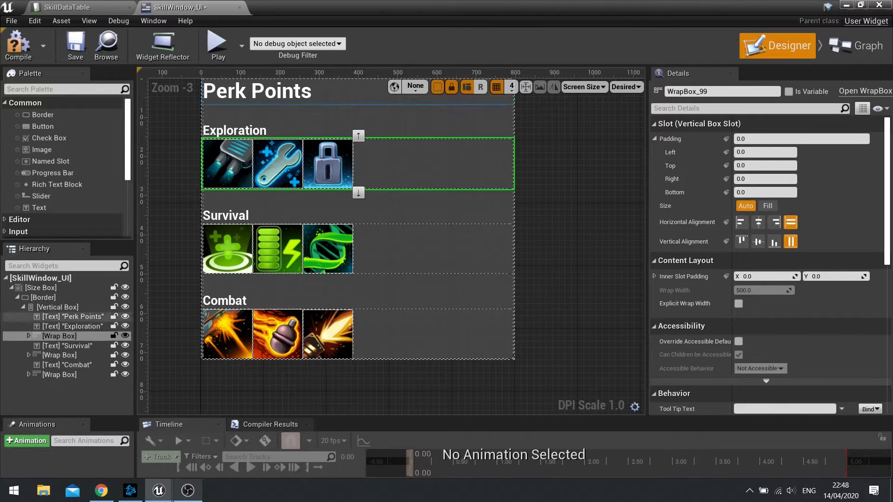
click(28, 336)
click(28, 335)
right_click(55, 336)
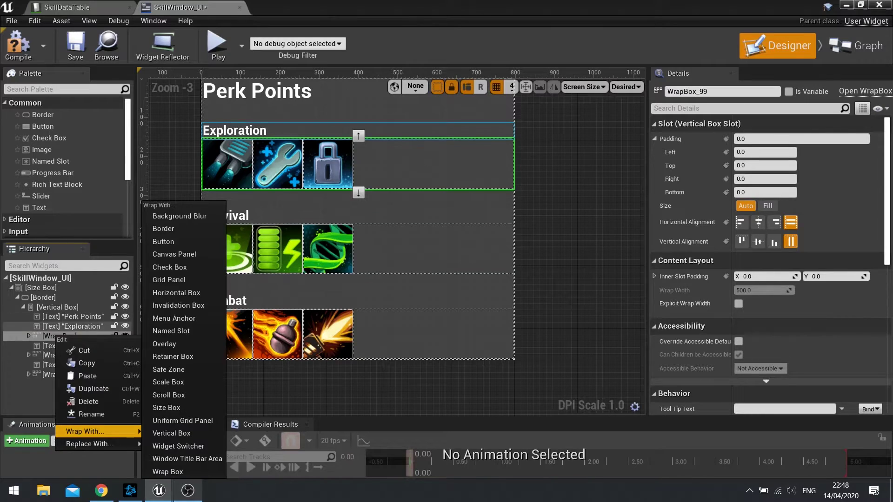
click(29, 335)
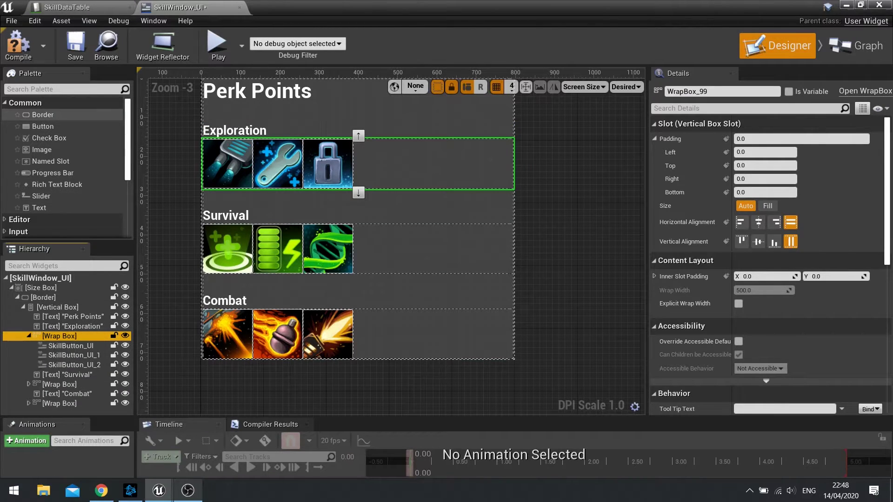
drag(42, 114, 70, 365)
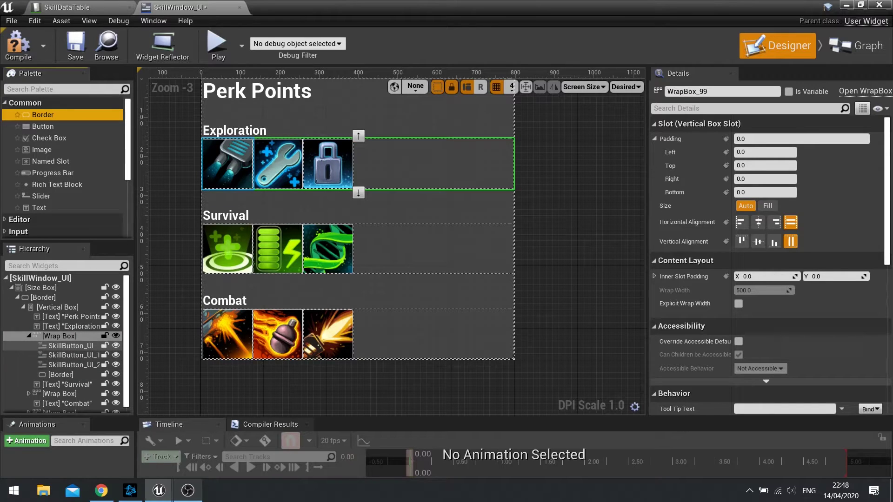
click(61, 375)
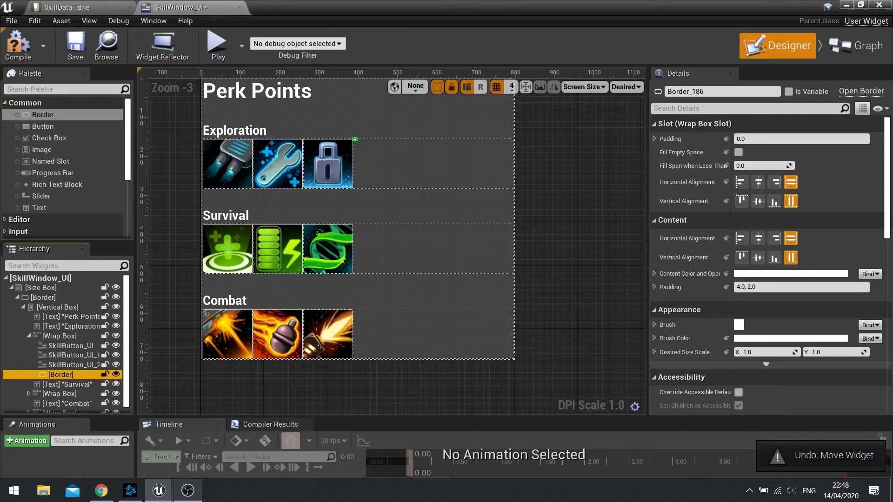
key(ctrl+z)
Step: Wrap the Exploration section's wrap box with a Border
click(59, 335)
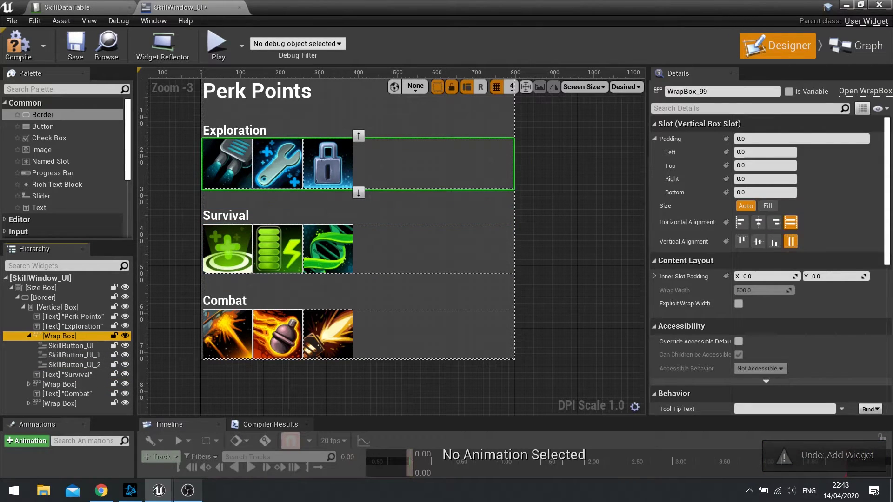
right_click(60, 336)
mouse_move(97, 432)
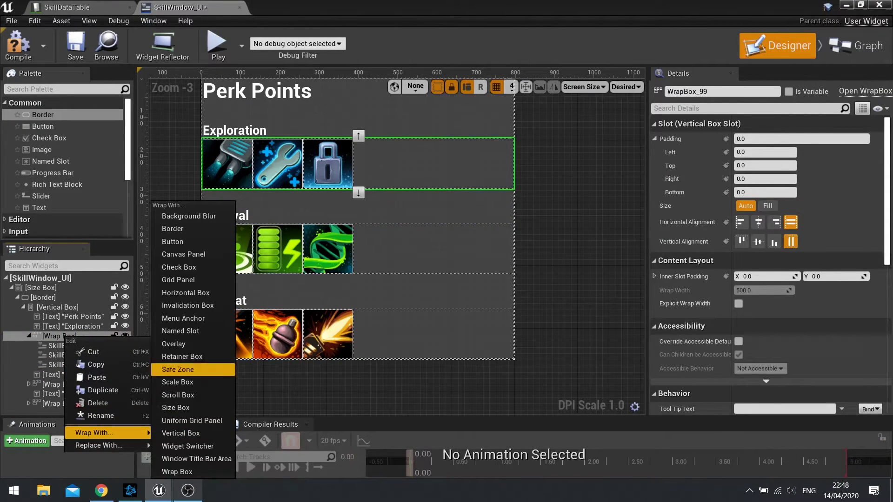
click(172, 228)
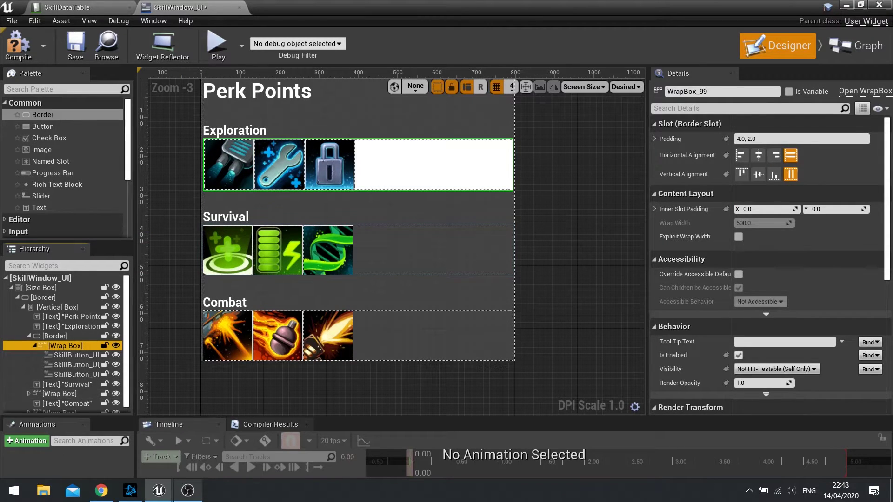
Step: Set the content padding of the Border around the Exploration skills to 0
click(54, 335)
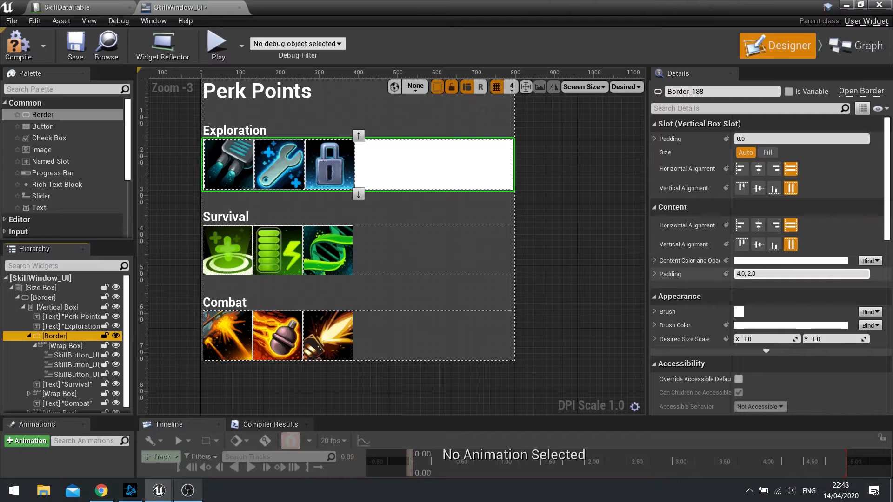
click(762, 273)
text(0)
key(Return)
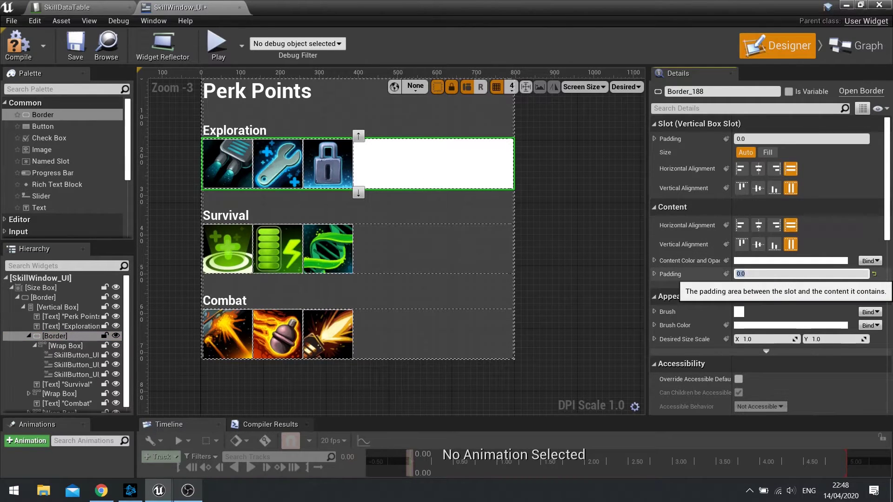
Step: Set the Exploration Border's brush color to blue, hex sRGB about 2E8AFF, with an alpha of 0.5
click(751, 325)
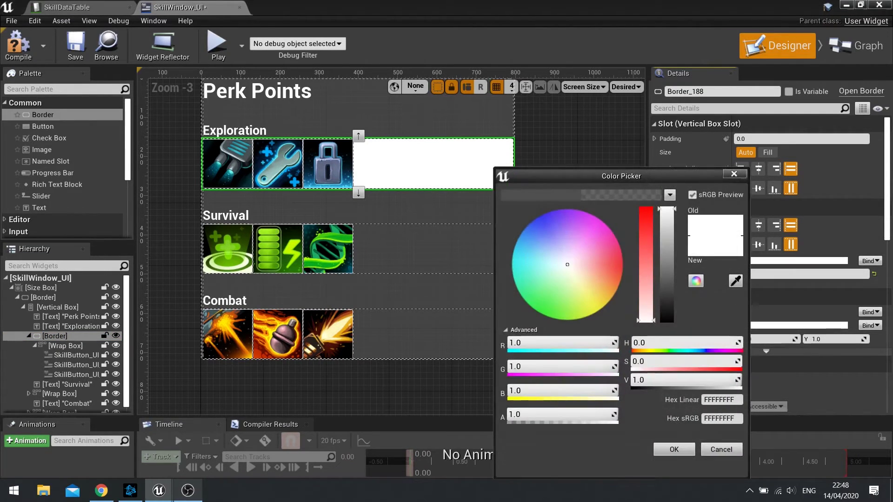
click(529, 263)
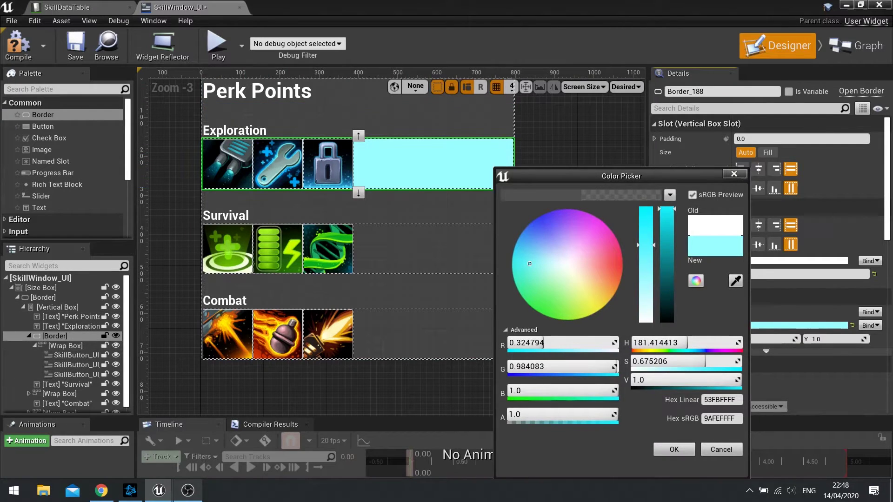
drag(529, 263, 529, 225)
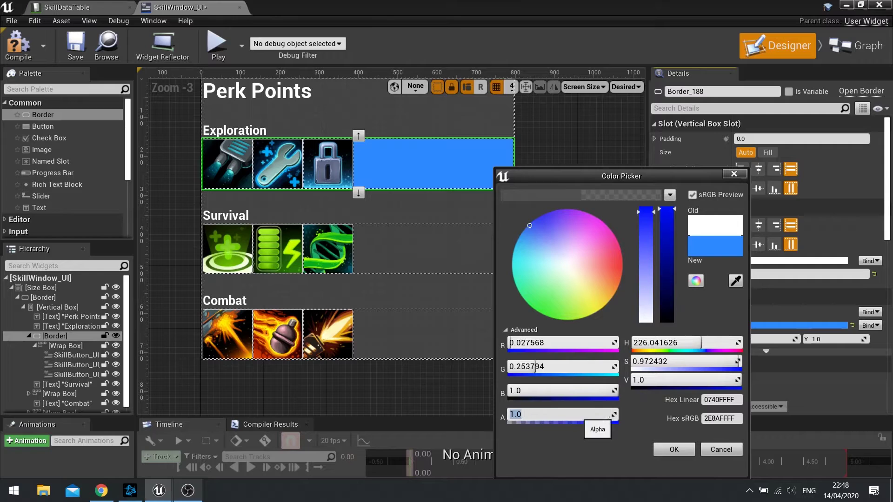
key(Return)
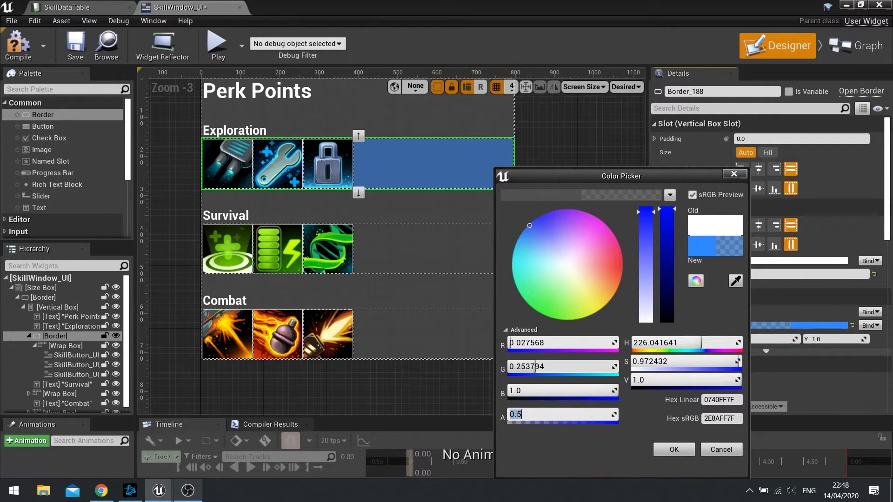
click(55, 336)
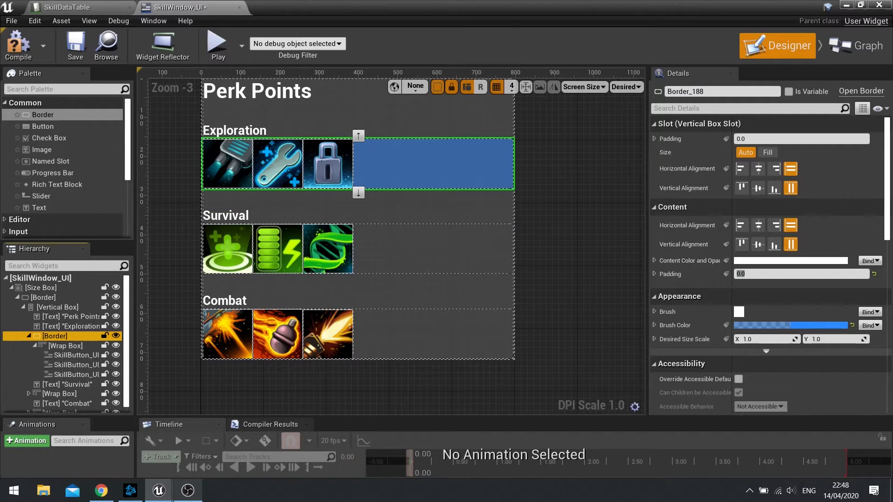
Step: Collapse the Exploration Border in the hierarchy and wrap the Survival section's wrap box with a Border
click(28, 336)
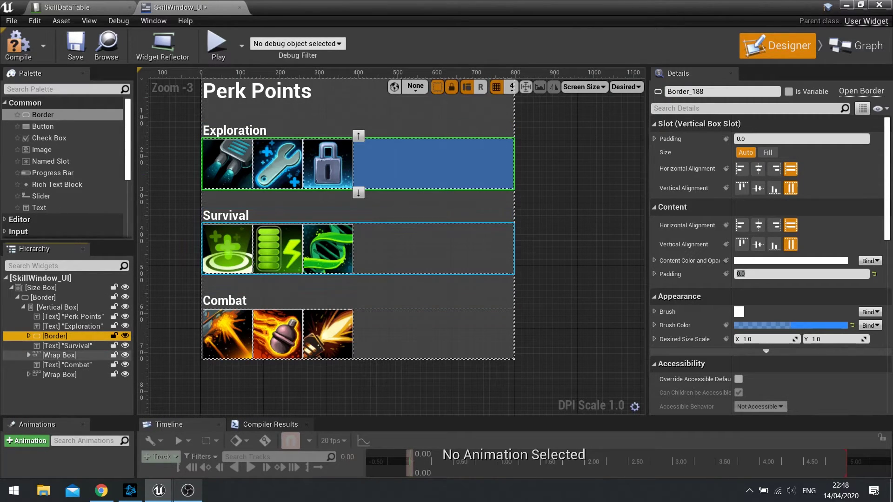
click(28, 355)
click(29, 354)
right_click(56, 354)
mouse_move(93, 451)
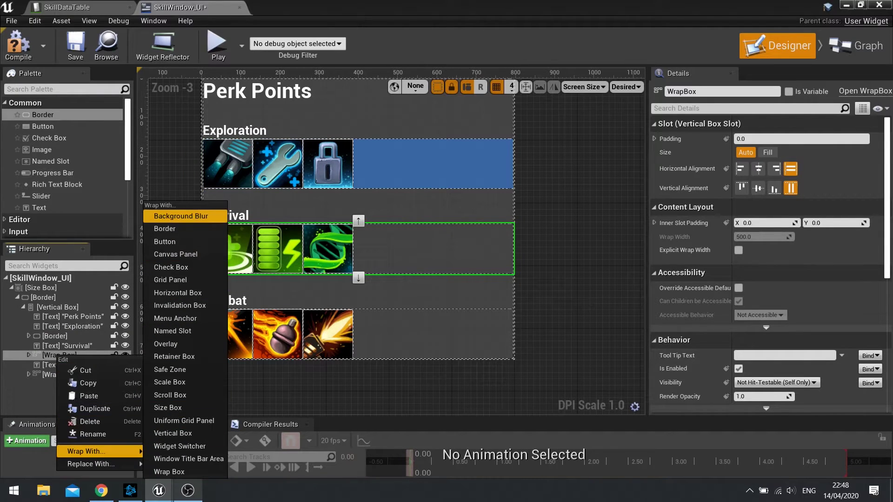
click(164, 228)
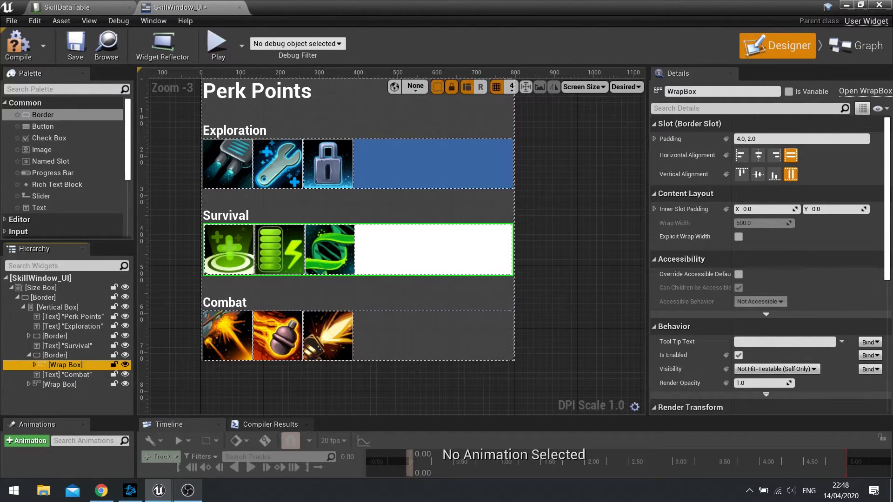
Step: Set the Survival Border's brush color to green, hex sRGB about 2CFF00, with an alpha of 0.5
click(55, 355)
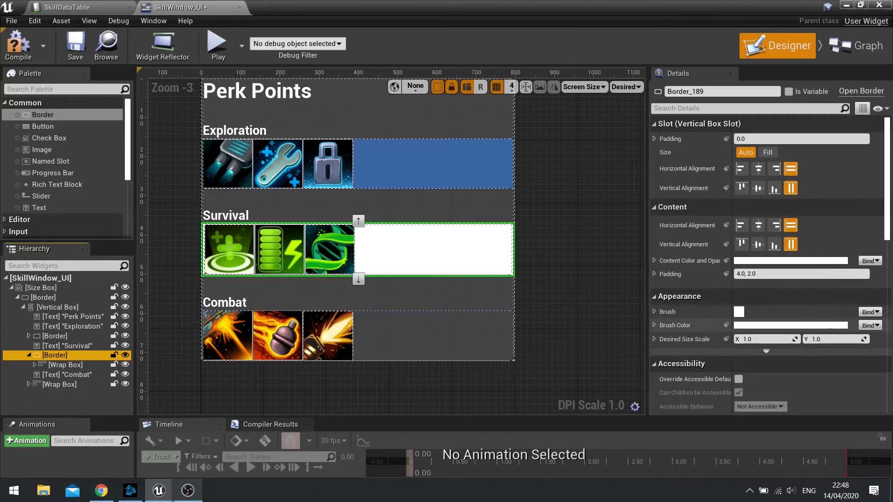
click(790, 325)
mouse_move(577, 264)
mouse_down()
mouse_move(541, 290)
mouse_move(538, 303)
mouse_move(550, 314)
mouse_up()
text(.5)
key(Return)
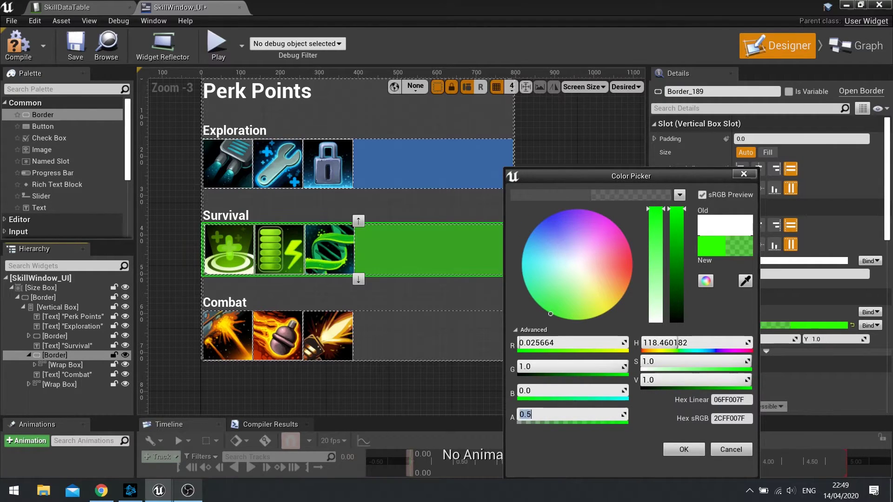
click(683, 450)
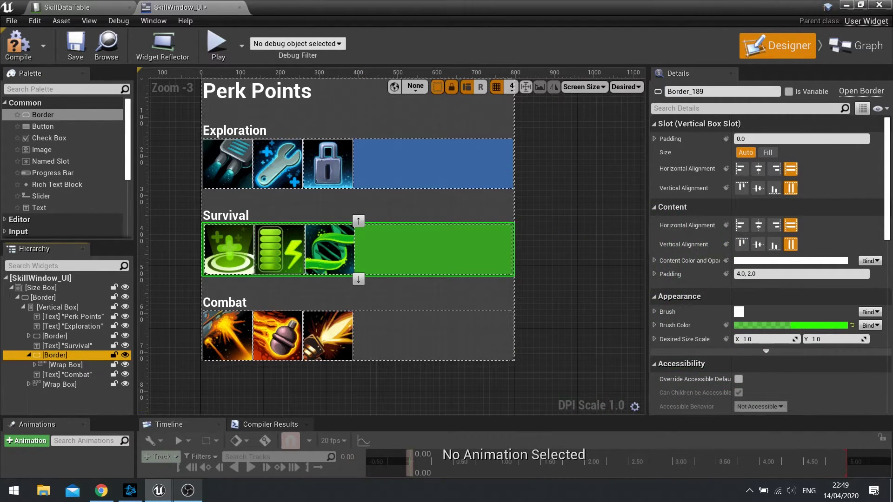
Step: Wrap the Combat section's wrap box with a Border
click(59, 384)
right_click(65, 384)
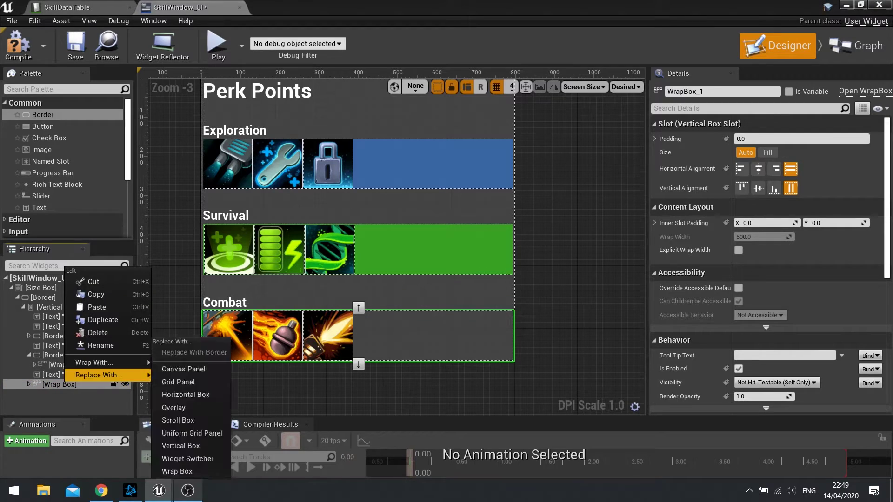
mouse_move(93, 362)
click(186, 228)
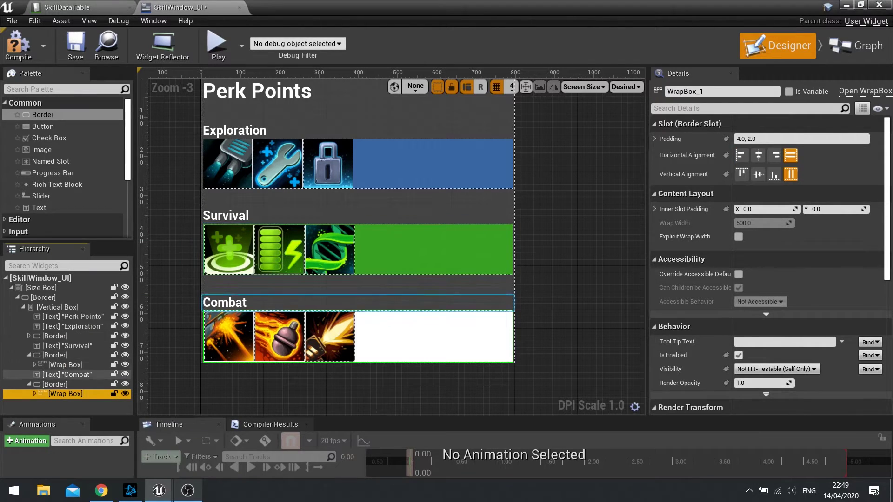
Step: Set the Combat Border's brush color to red, hex sRGB about FF332B, with an alpha of 0.5
click(55, 384)
click(758, 325)
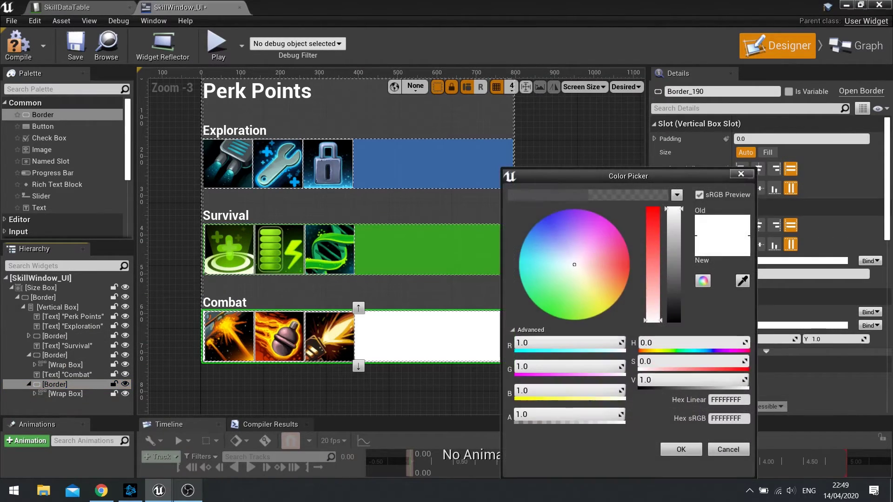
drag(652, 274, 652, 209)
drag(592, 264, 628, 265)
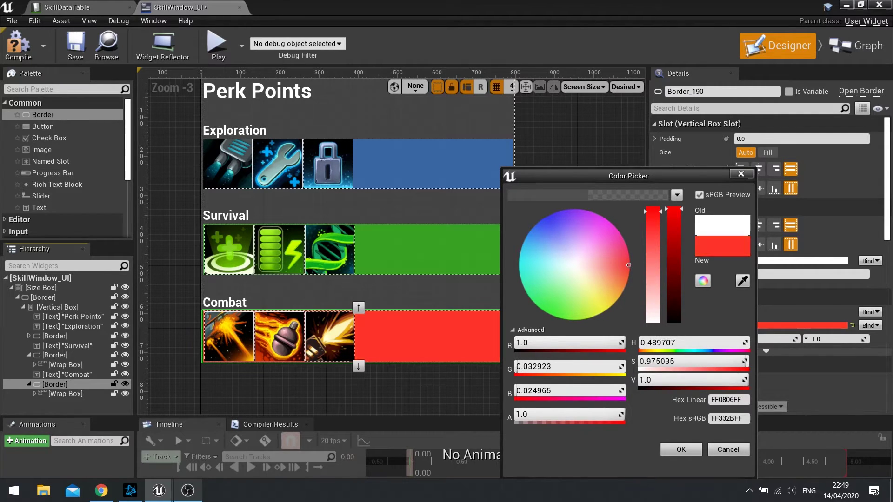
click(523, 414)
text(0.5)
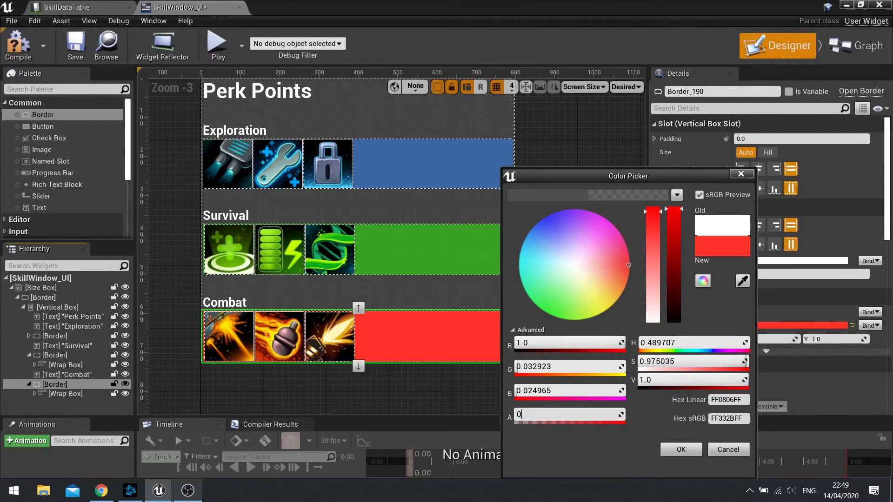
key(Return)
click(681, 450)
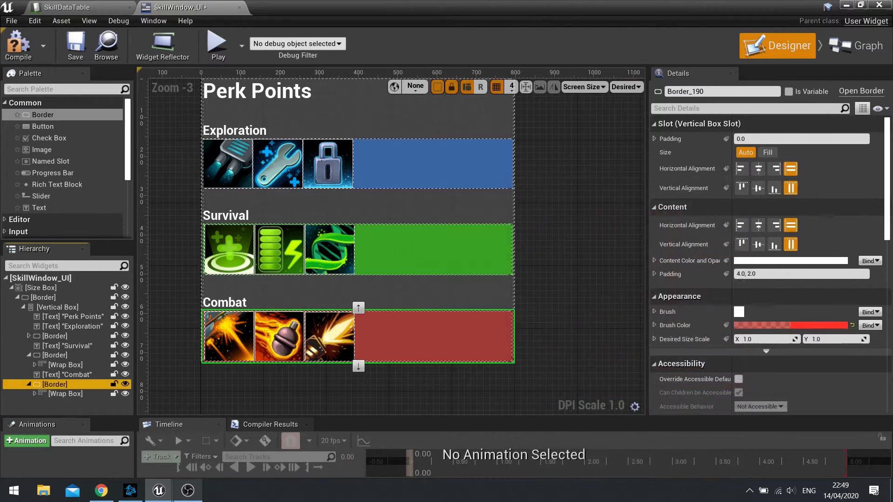
Step: Compile SkillWindow_UI and start playing FirstPersonExampleMap from the main level editor
click(18, 44)
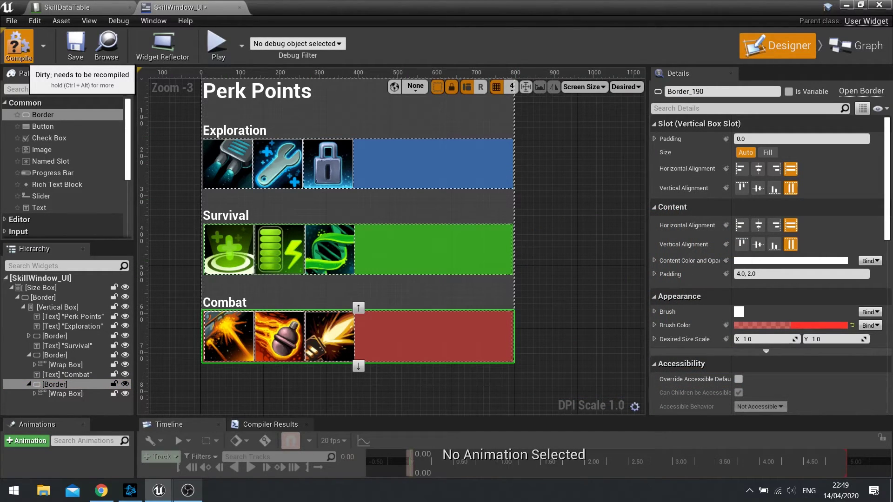
click(846, 5)
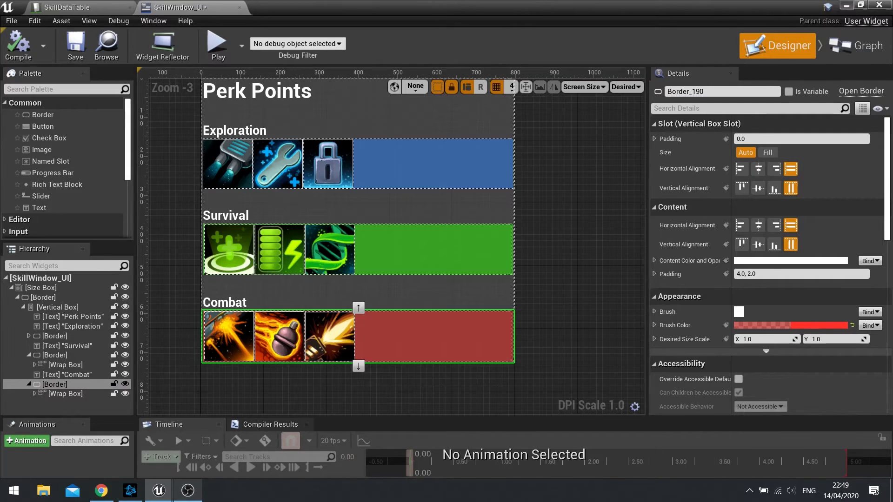
click(610, 46)
Step: Toggle the skill window open and closed repeatedly in the running game to check its headings, icons and colored category backgrounds
key(Tab)
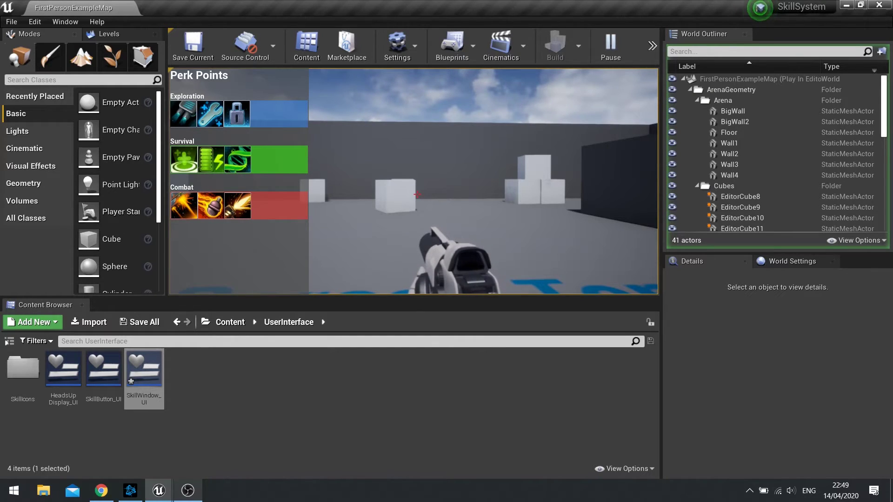
key(Tab)
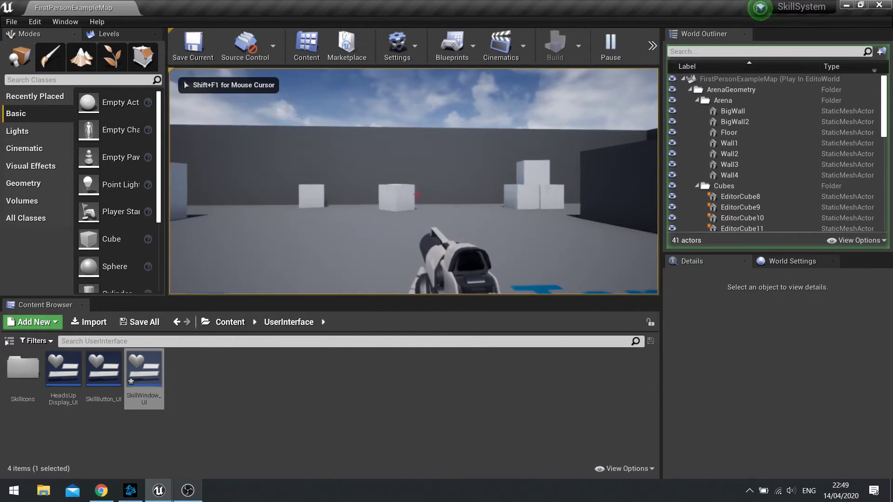
key(Tab)
key(Tab)
key(Tab)
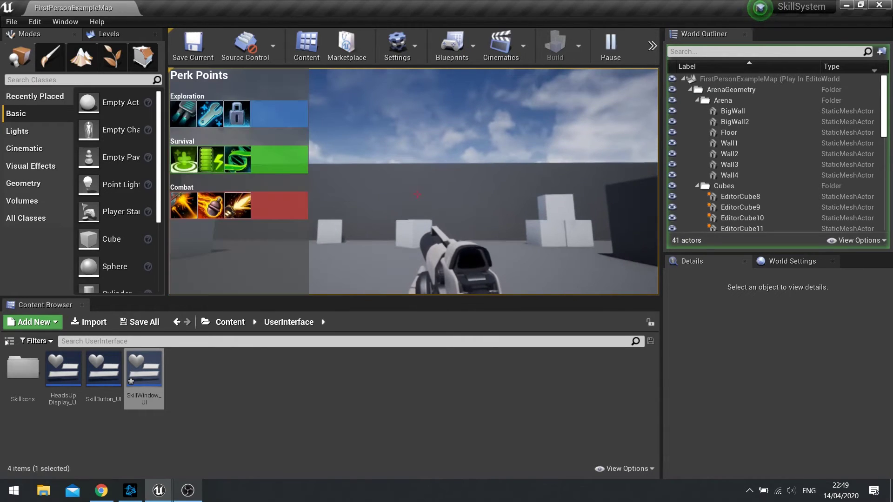
key(Tab)
key(Tab)
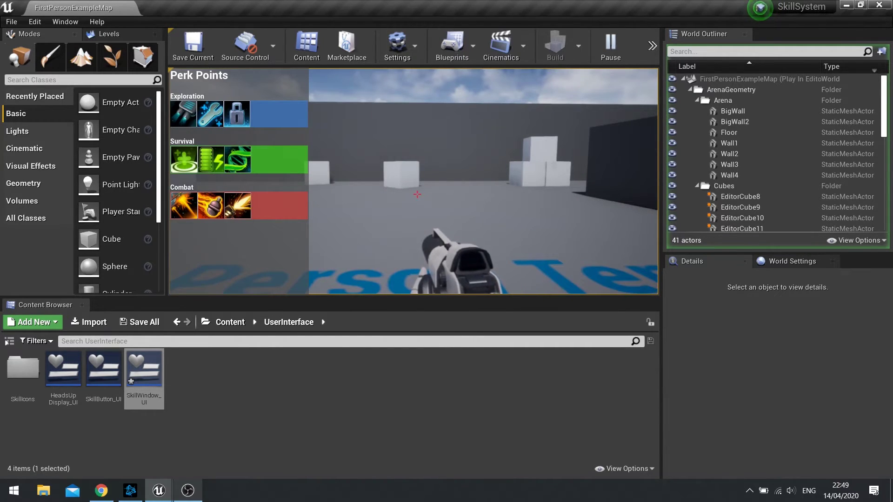
key(Tab)
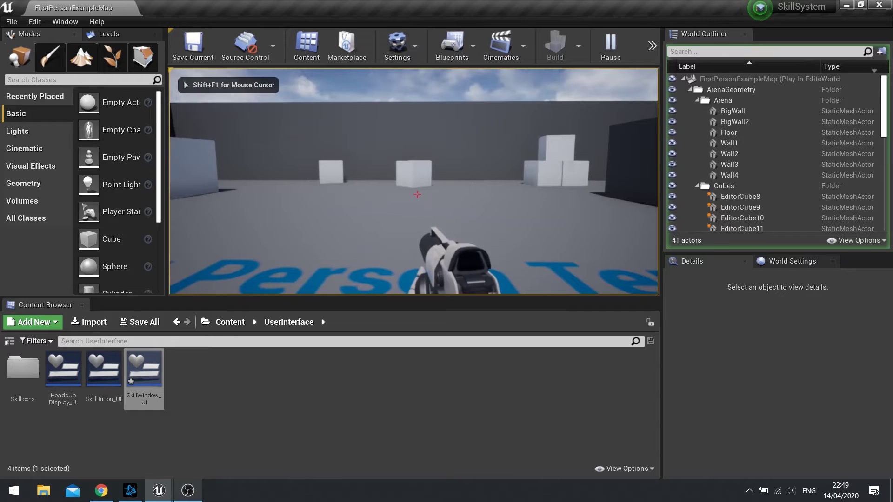
key(Tab)
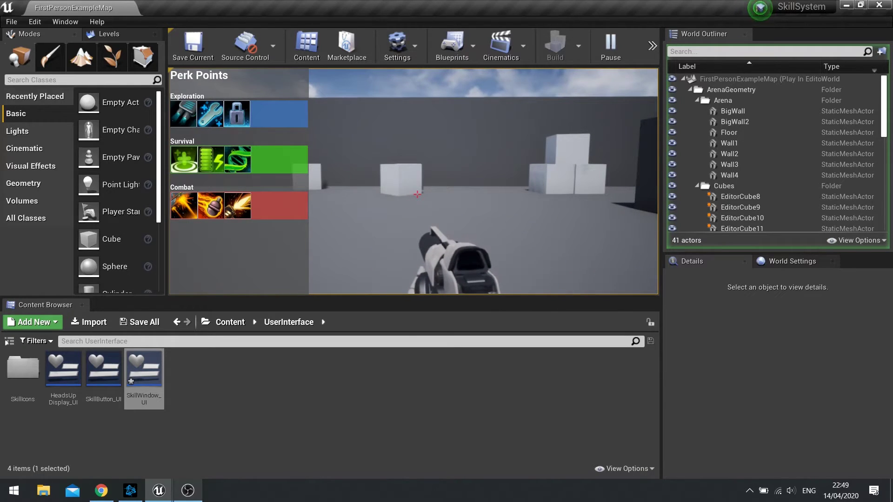